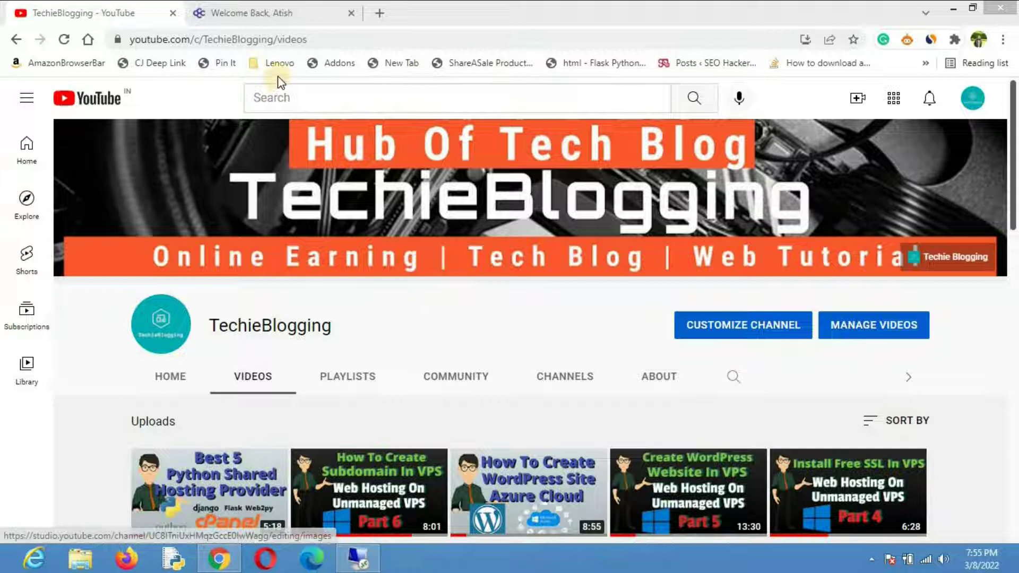
# Step: Switch to the ChemiCloud client area and scroll down to the Starter hosting service under Active Services
pyautogui.click(287, 9)
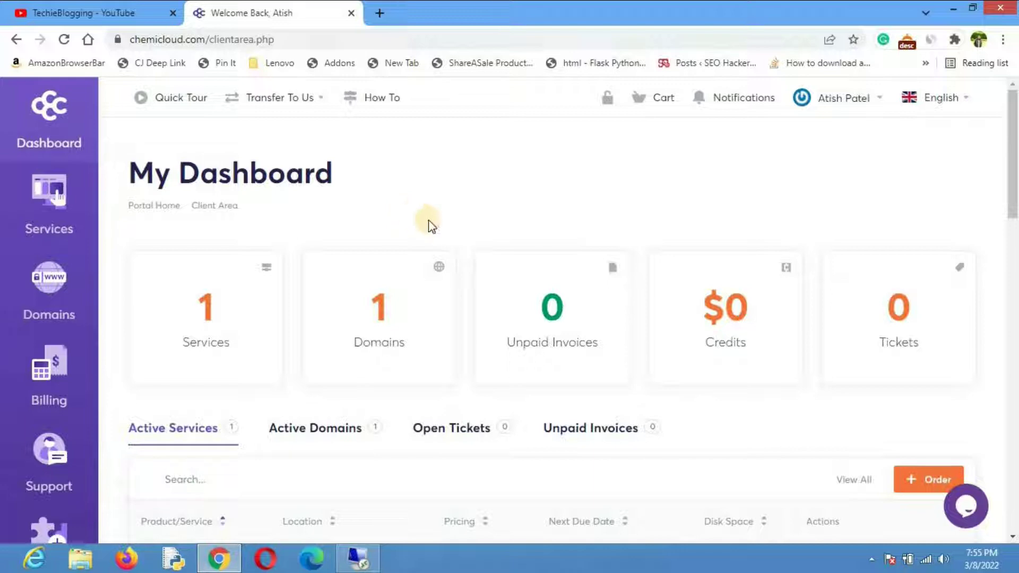
pyautogui.scroll(-2, 498, 278)
pyautogui.scroll(-3, 689, 382)
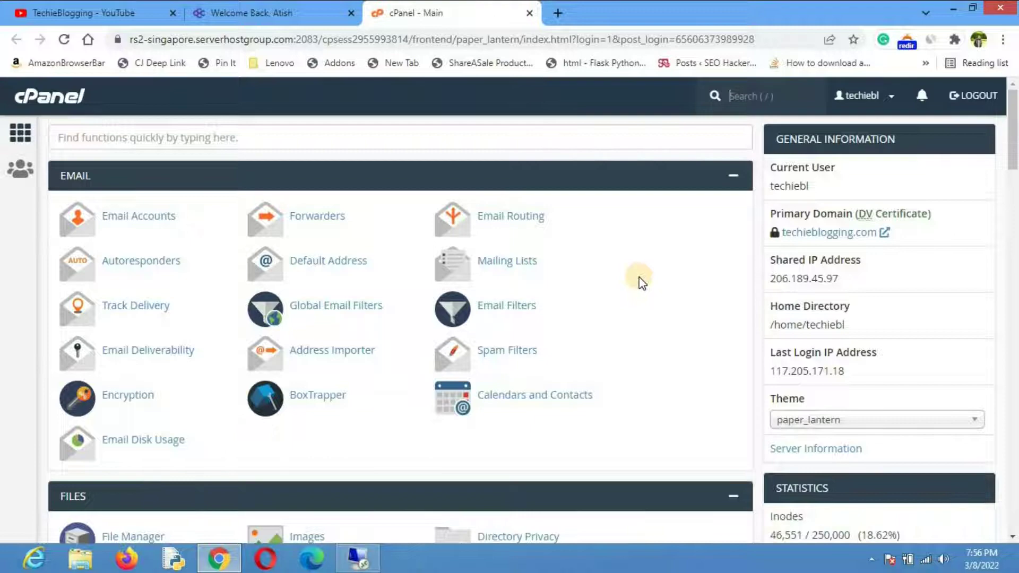
# Step: Launch the MySQL Database Wizard from Databases and enter demodjango as the new database name
pyautogui.scroll(-3, 642, 282)
pyautogui.scroll(-5, 641, 283)
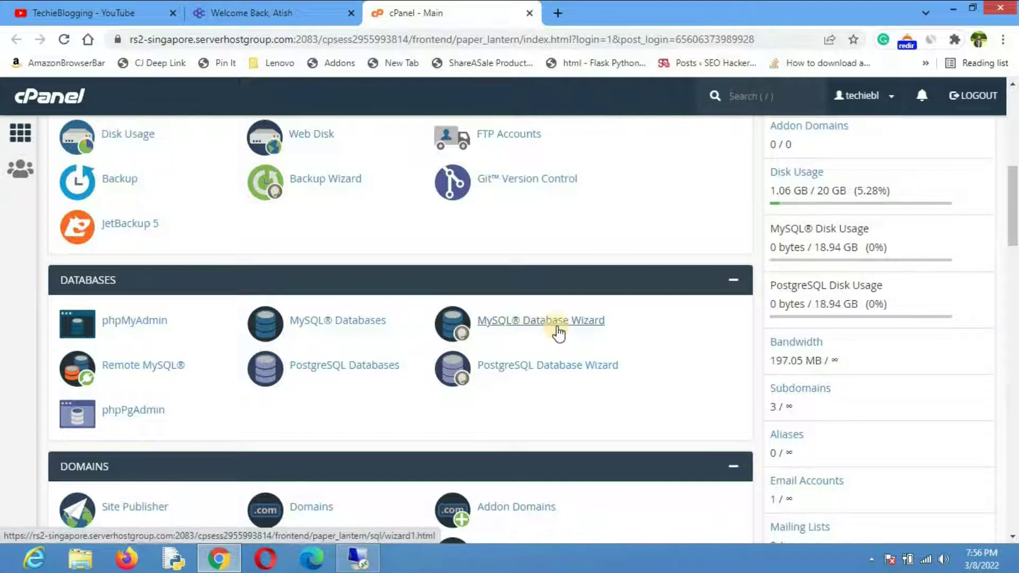
pyautogui.click(561, 324)
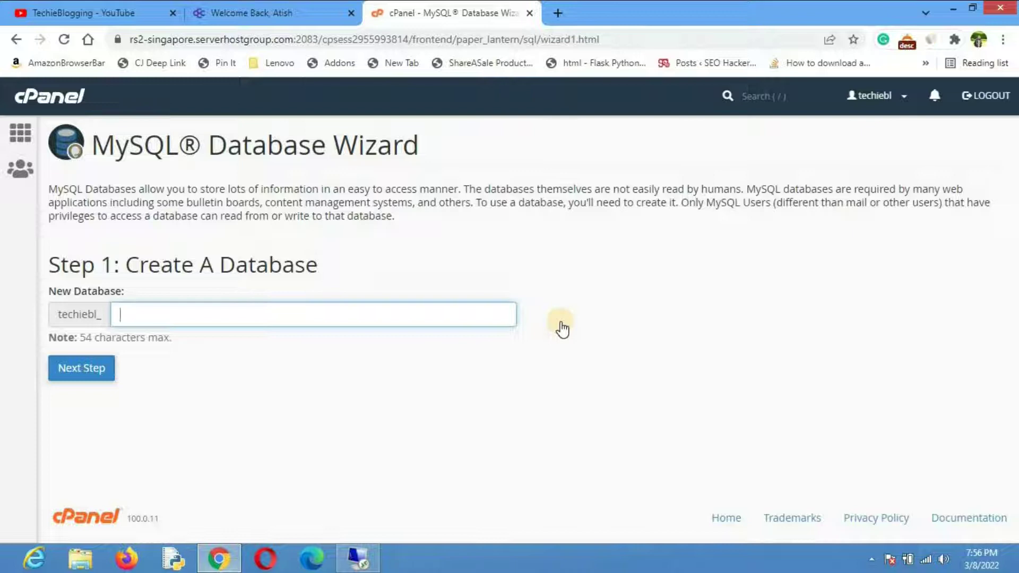
pyautogui.click(321, 316)
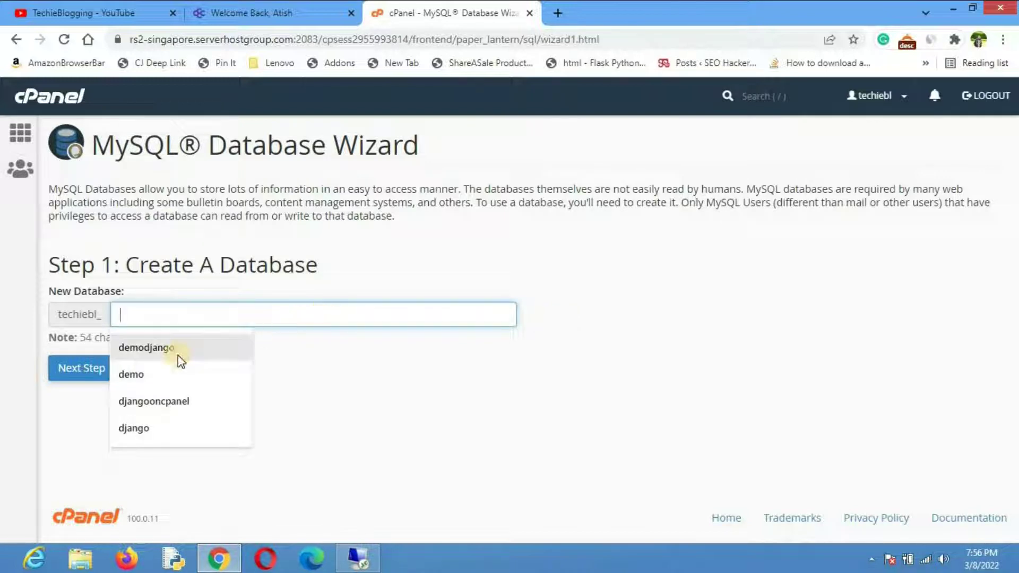
pyautogui.click(197, 346)
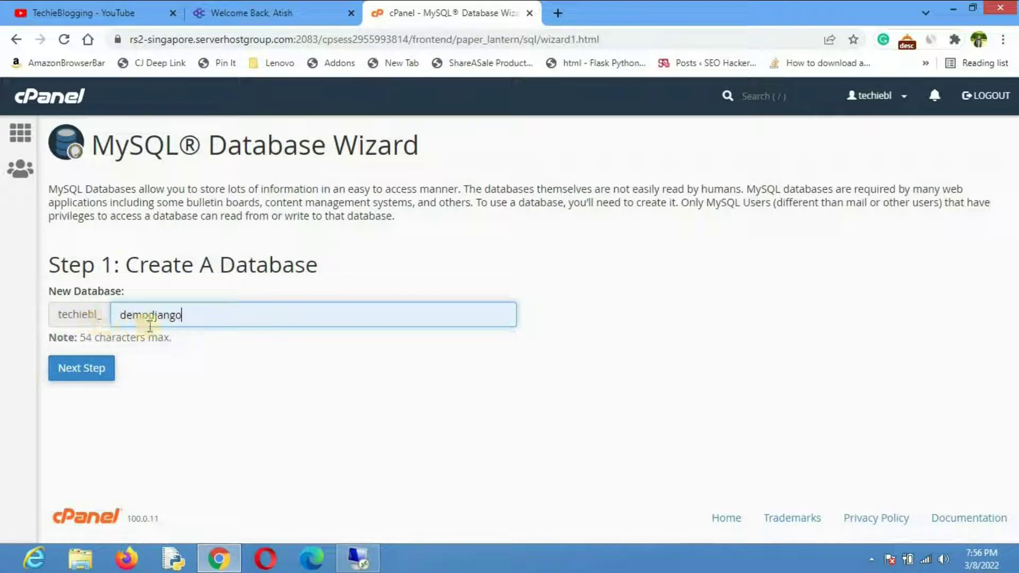
# Step: Create database techiebl_demodjango, then enter user demodjango with a strong password and its confirmation
pyautogui.click(80, 372)
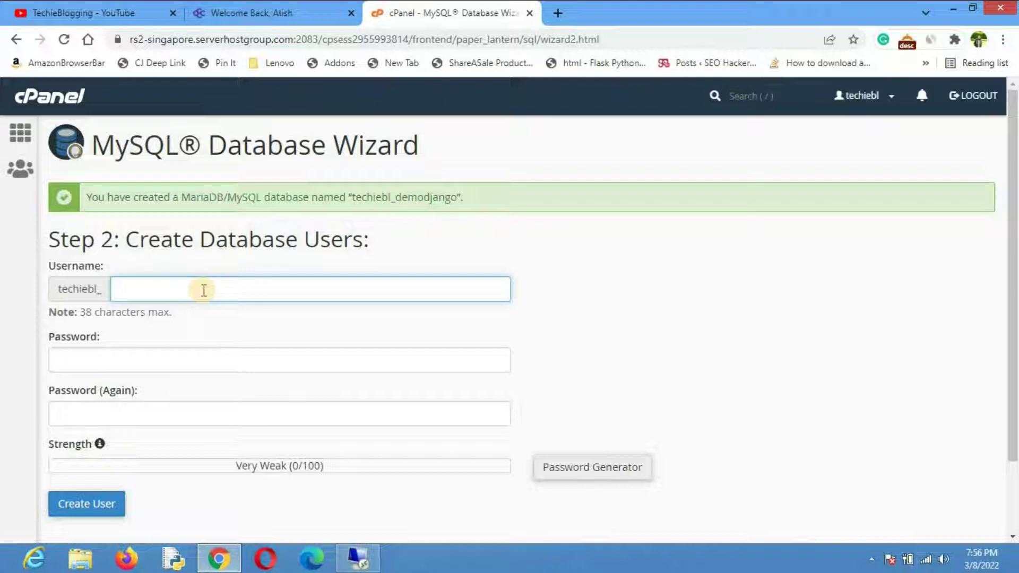
pyautogui.click(204, 290)
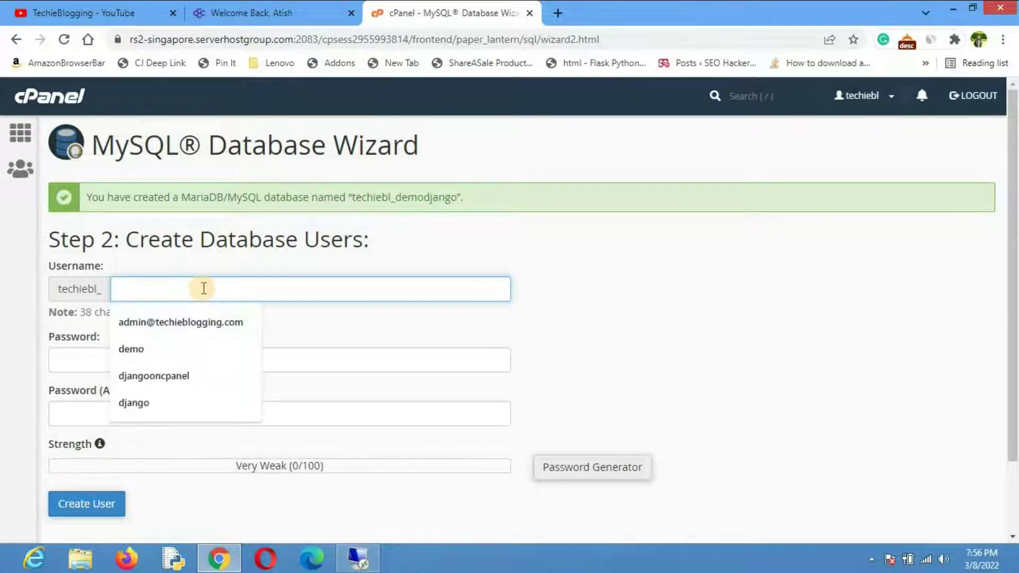
pyautogui.write('demo')
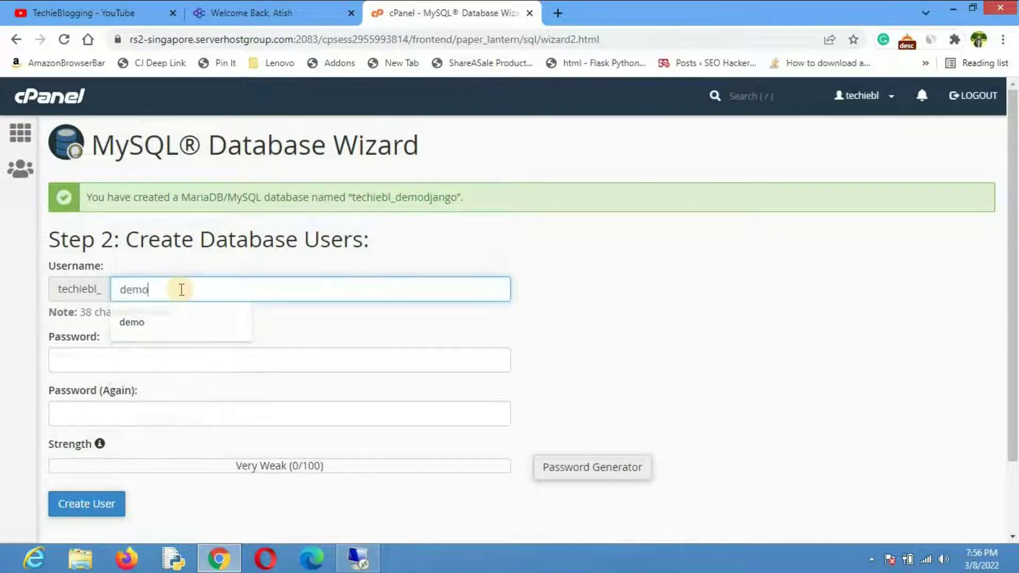
pyautogui.write('djnago')
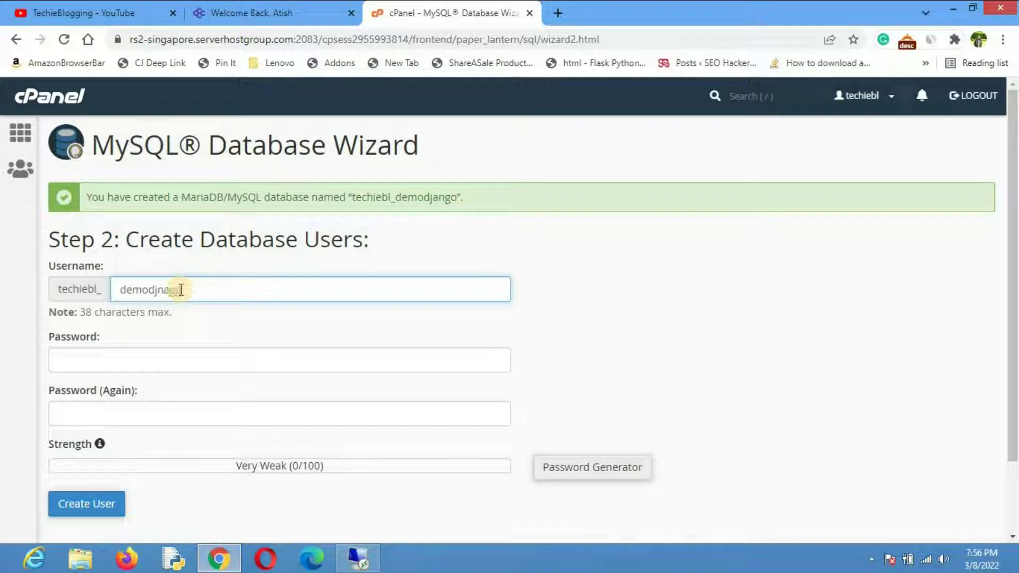
pyautogui.click(189, 359)
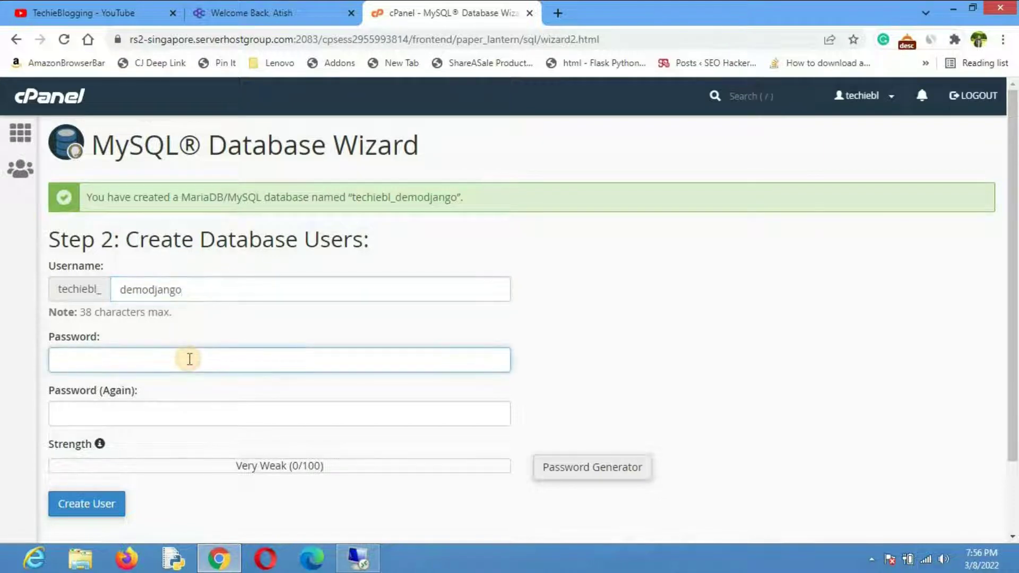
pyautogui.write('••')
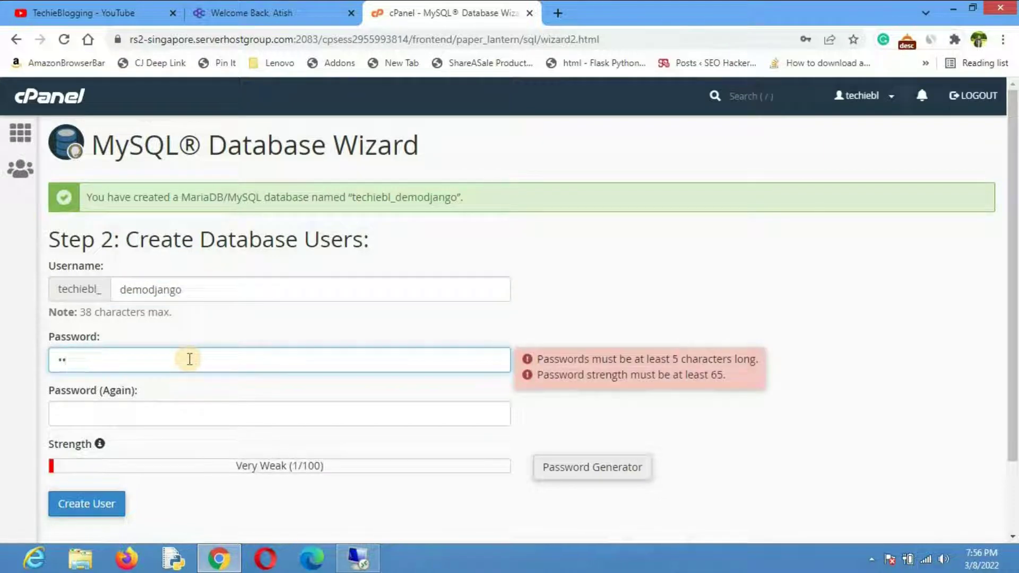
pyautogui.write('••••')
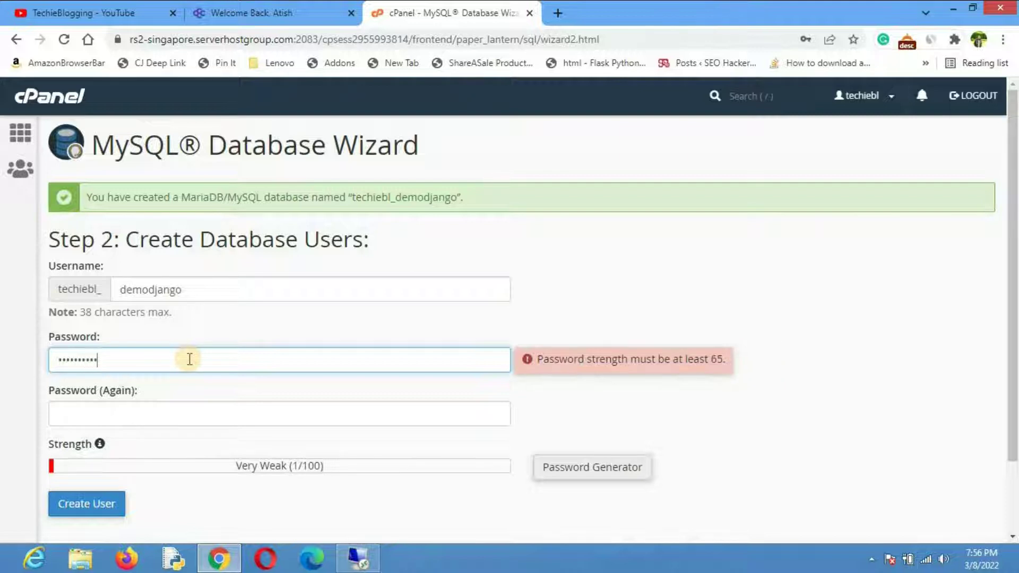
pyautogui.press('Tab')
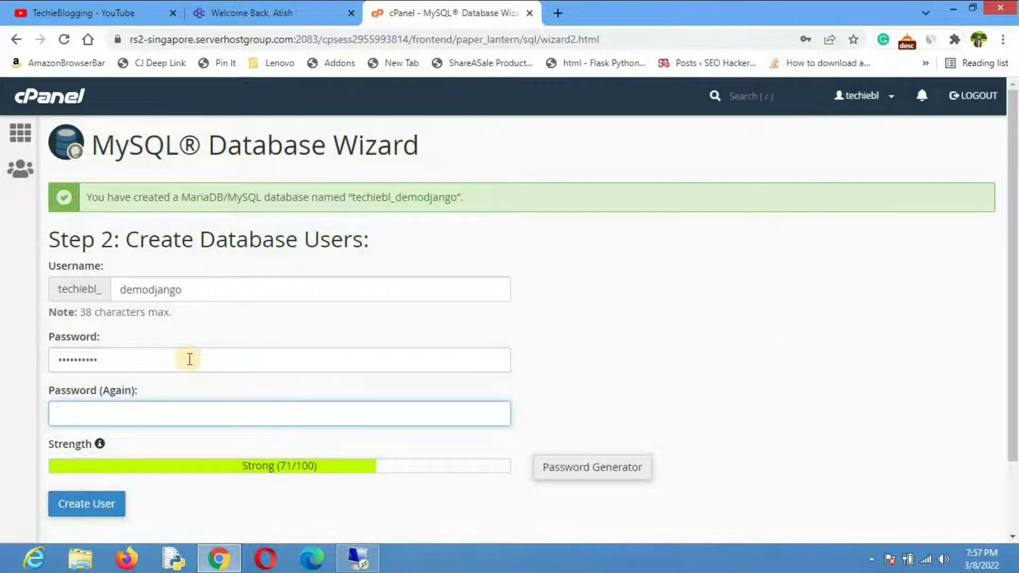
pyautogui.write('••')
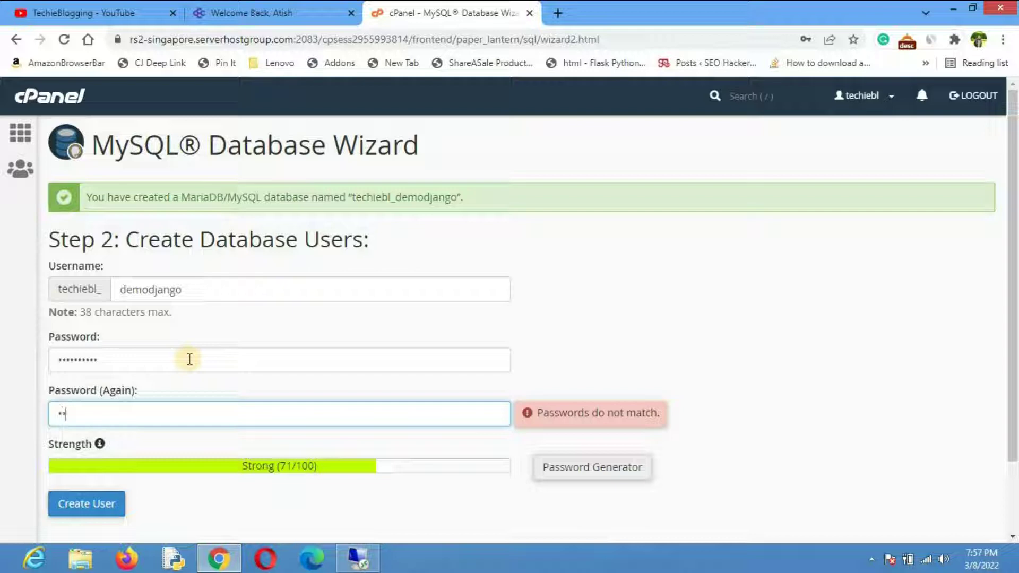
pyautogui.write('•••••••••')
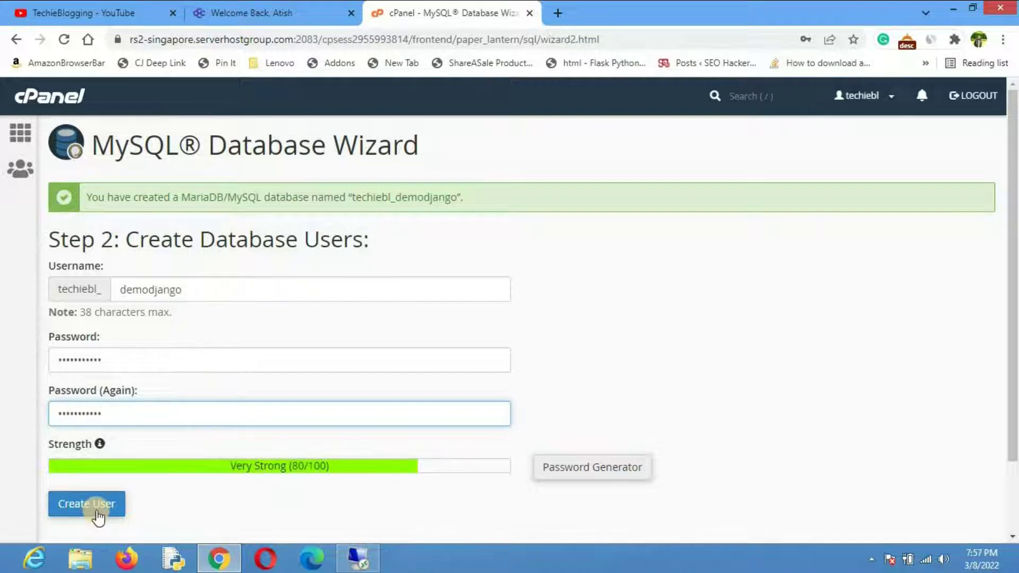
# Step: Create user techiebl_demodjango and grant it ALL PRIVILEGES on the techiebl_demodjango database
pyautogui.click(91, 512)
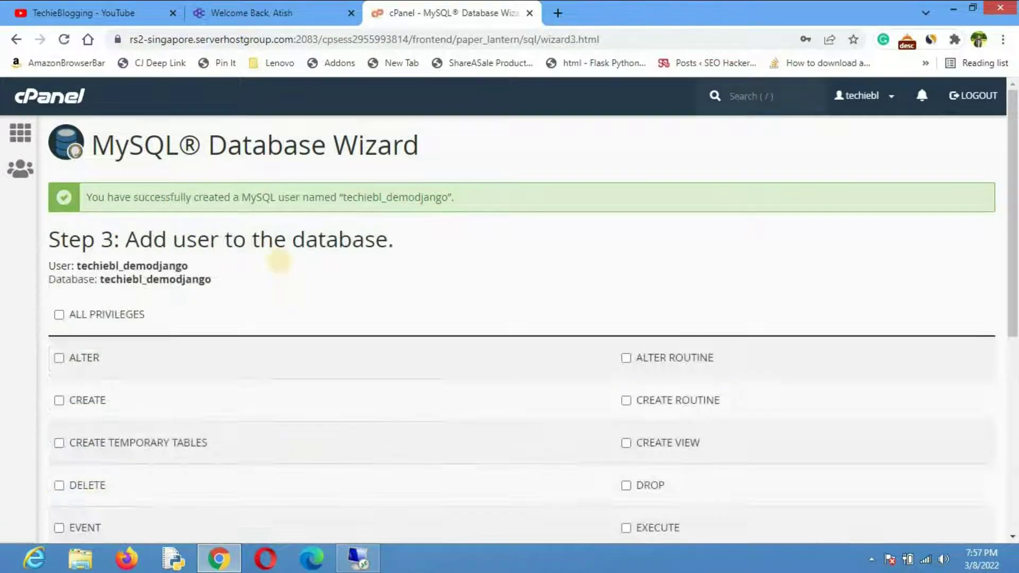
pyautogui.click(59, 315)
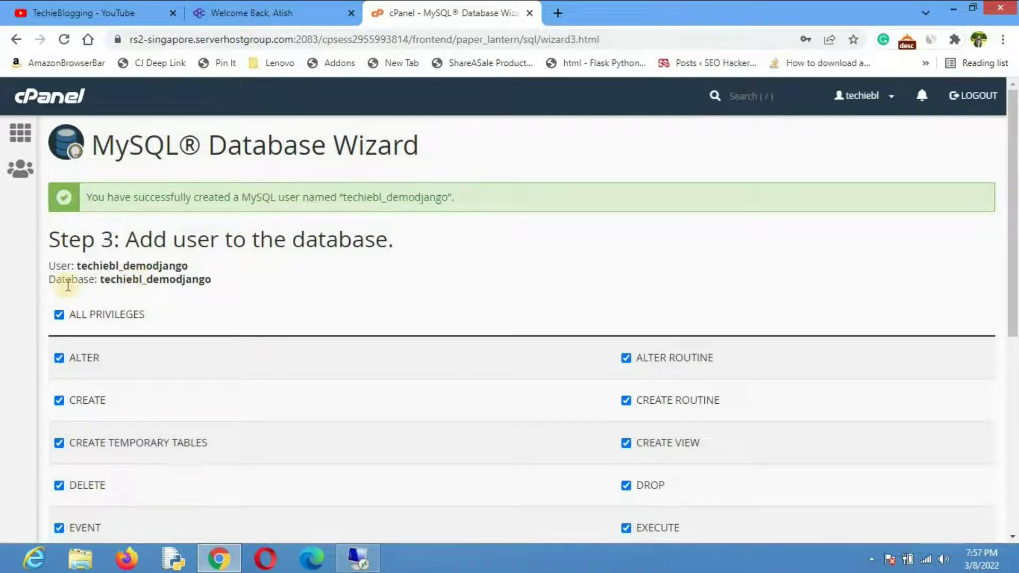
pyautogui.moveTo(62, 264); pyautogui.dragTo(49, 264)
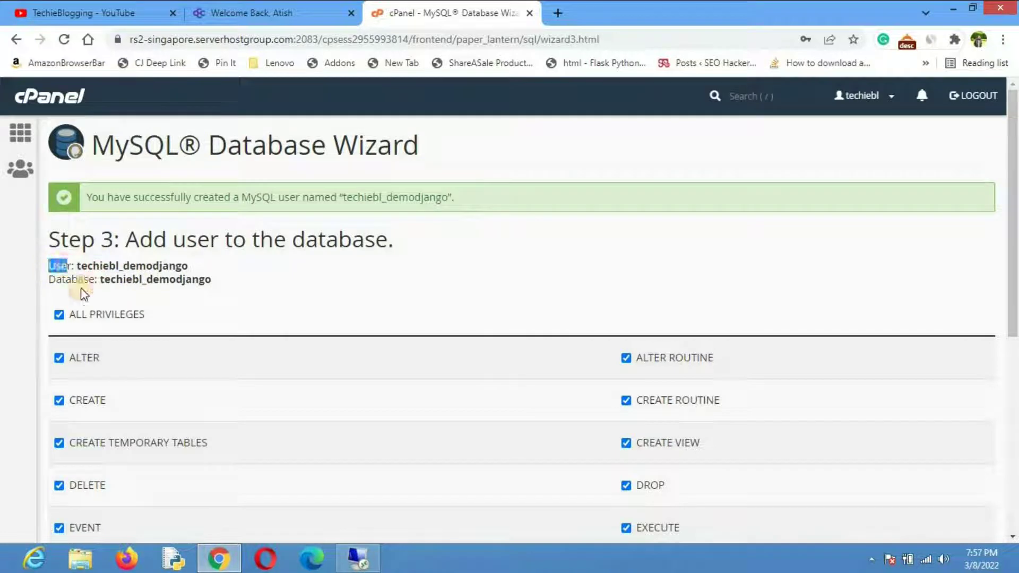
pyautogui.scroll(-1, 309, 309)
pyautogui.scroll(-6, 308, 307)
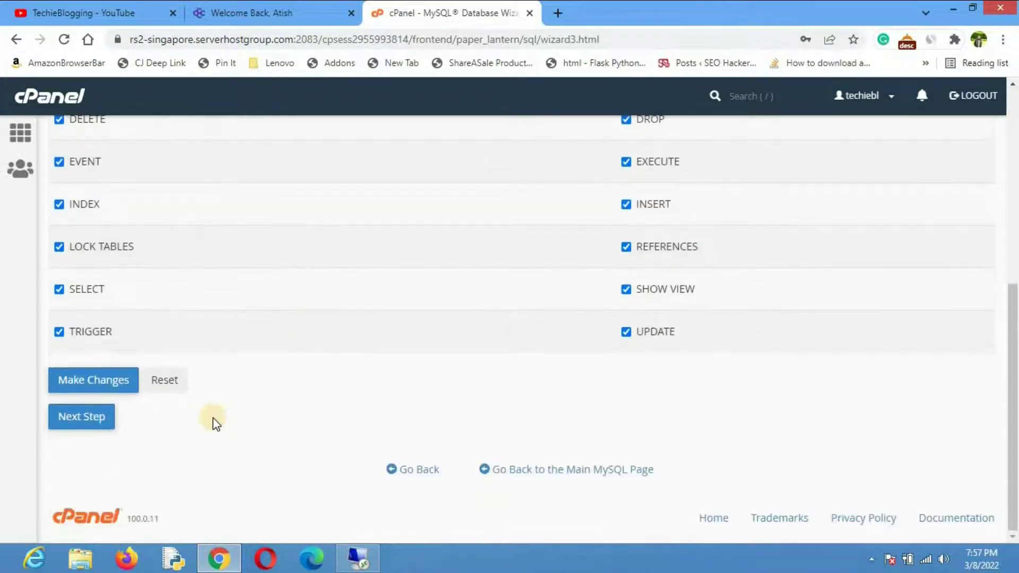
pyautogui.click(72, 418)
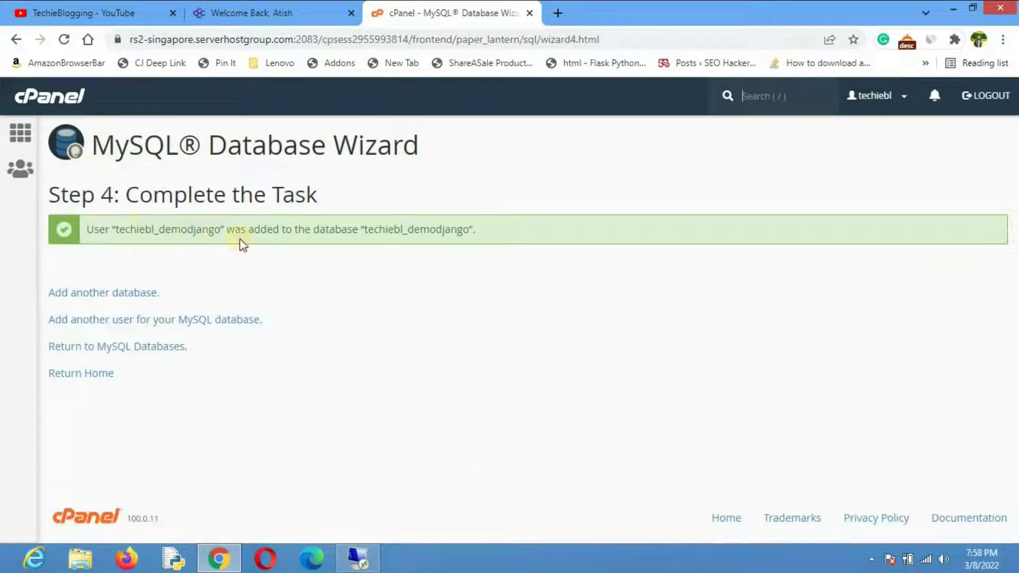
# Step: Check techiebl_demodjango in the MySQL databases list, then return to cPanel home's Databases section
pyautogui.click(159, 350)
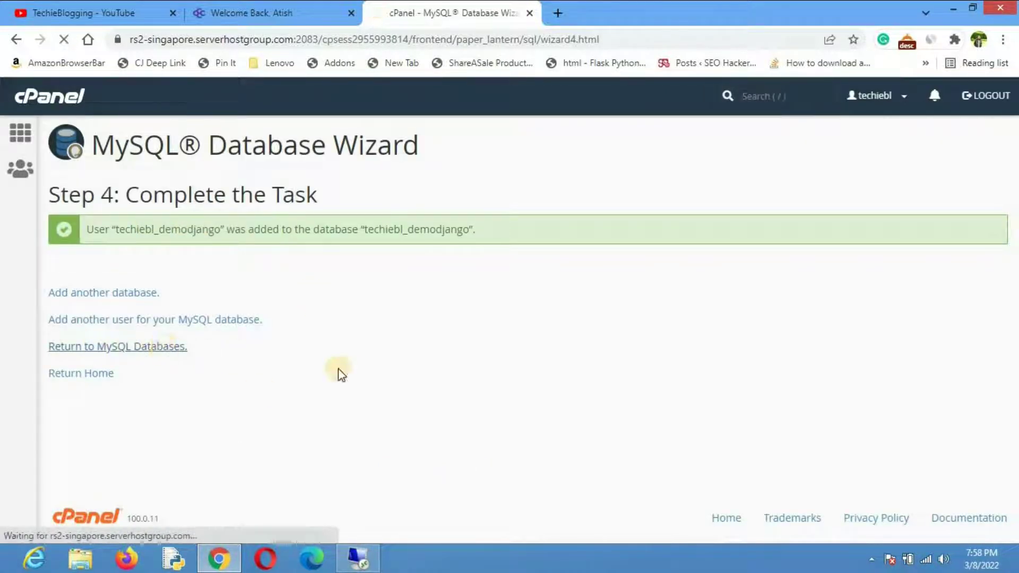
pyautogui.scroll(-8, 702, 388)
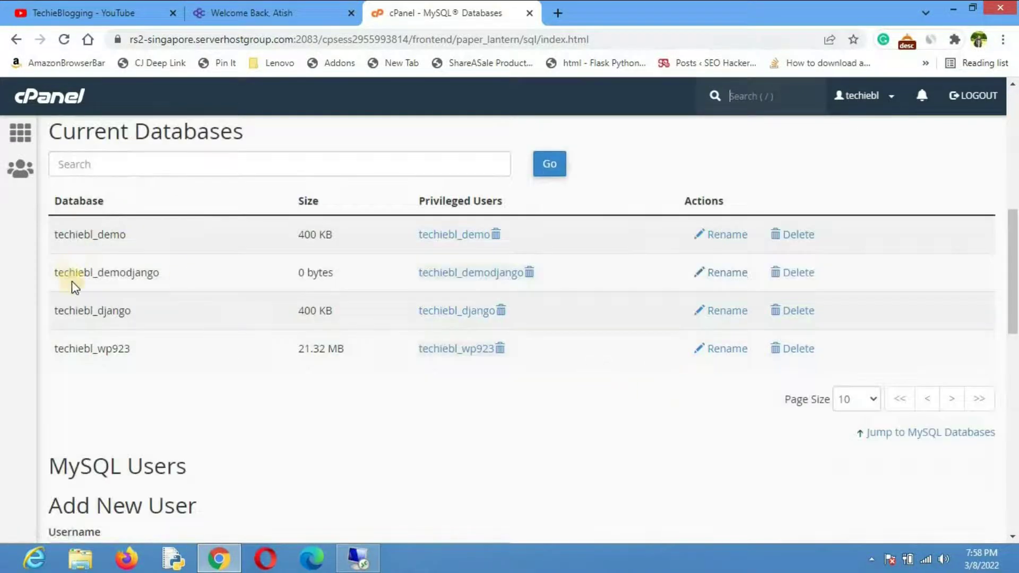
pyautogui.moveTo(159, 276); pyautogui.dragTo(56, 279)
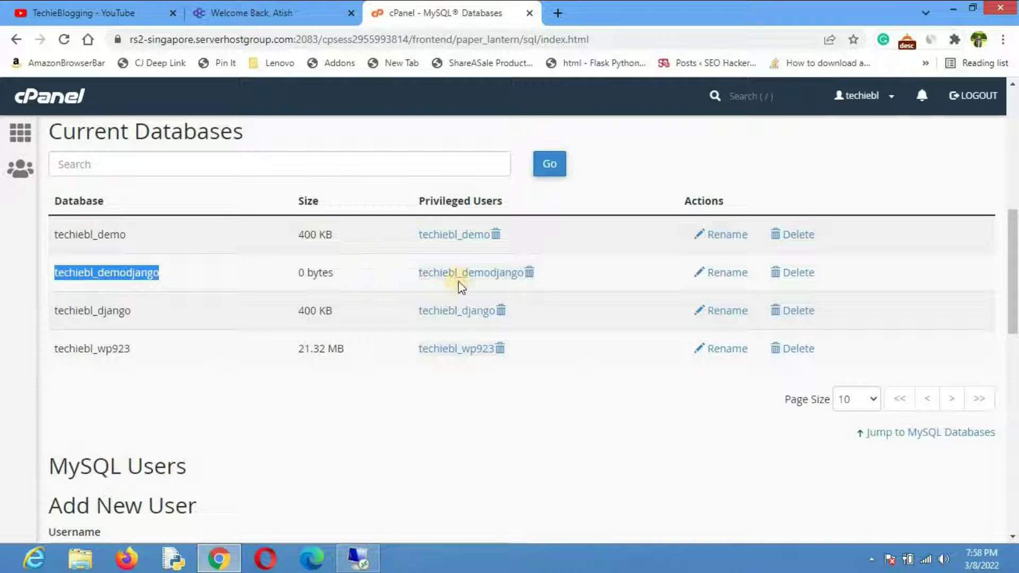
pyautogui.scroll(2, 148, 143)
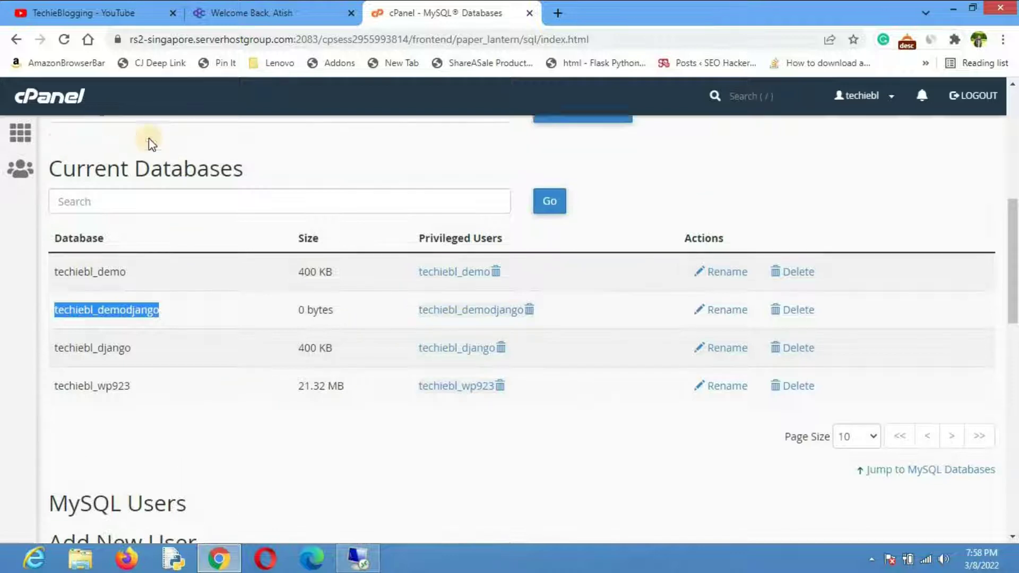
pyautogui.click(21, 137)
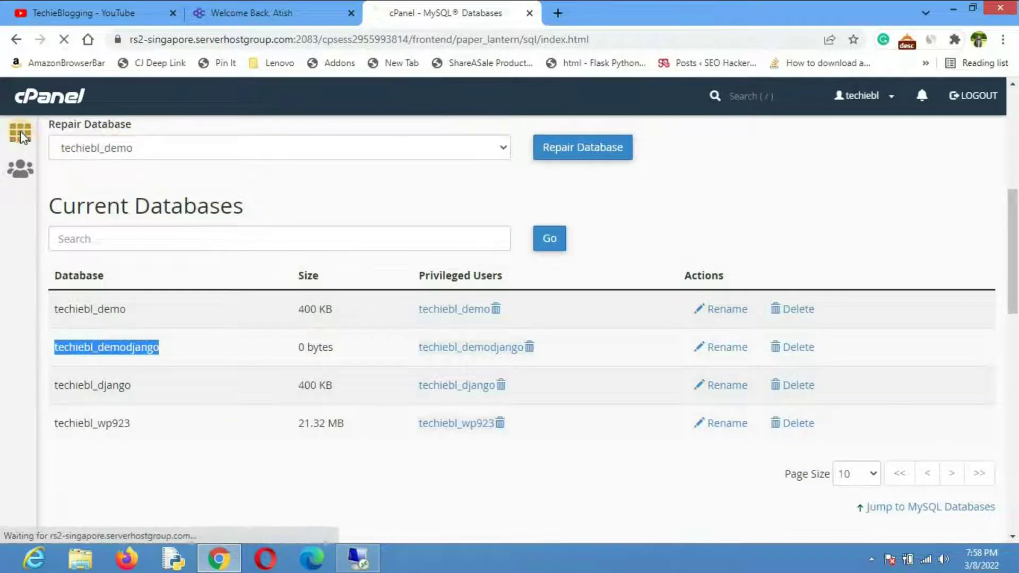
pyautogui.scroll(-8, 569, 367)
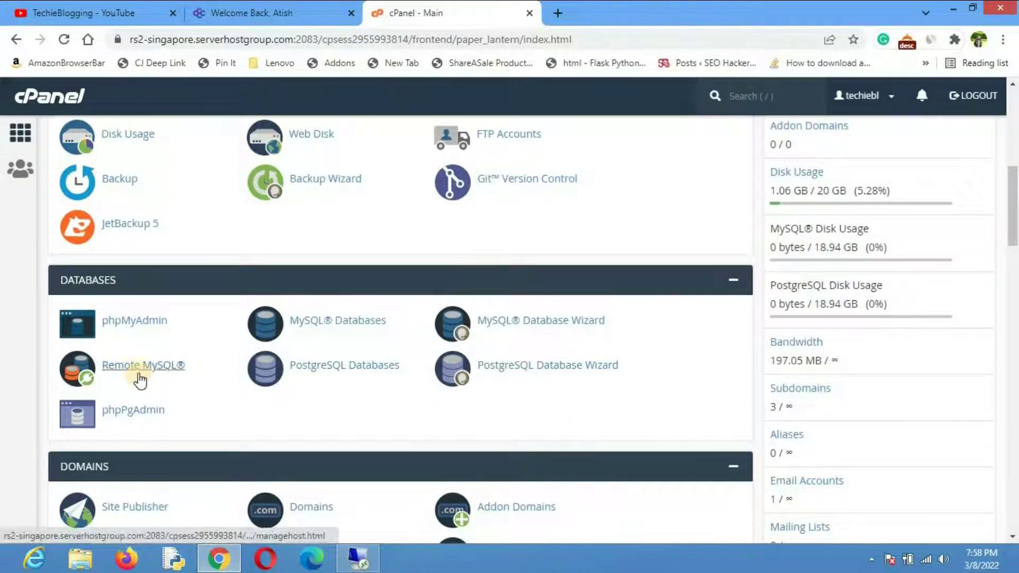
# Step: Add the wildcard % as a Remote MySQL access host and go back to Remote MySQL
pyautogui.click(152, 369)
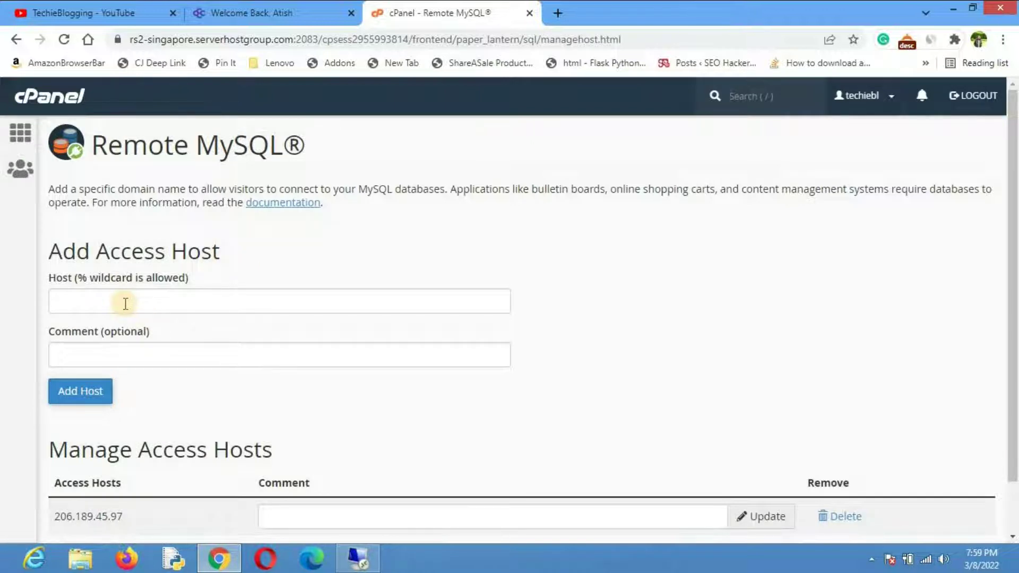
pyautogui.click(142, 304)
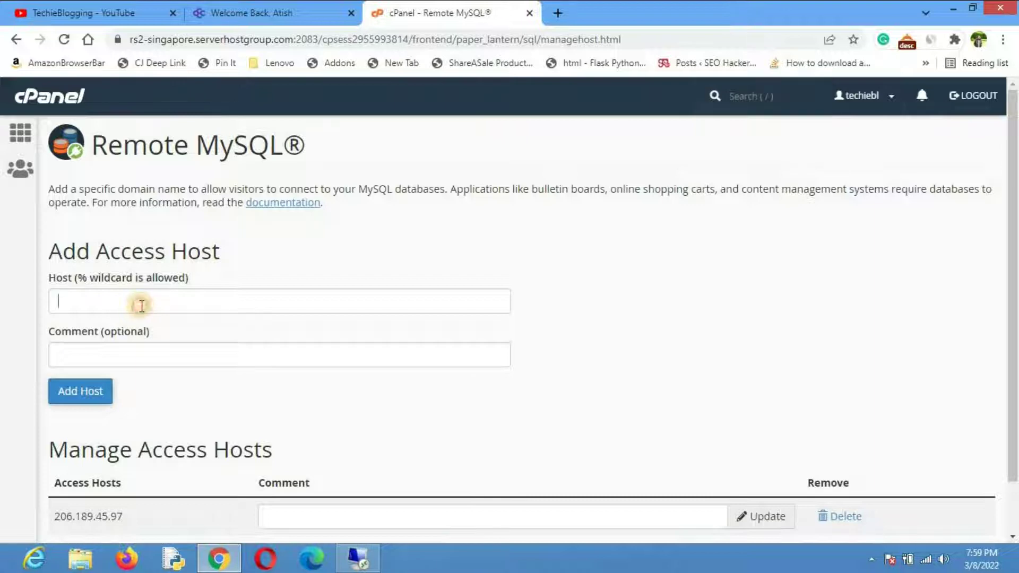
pyautogui.write('%')
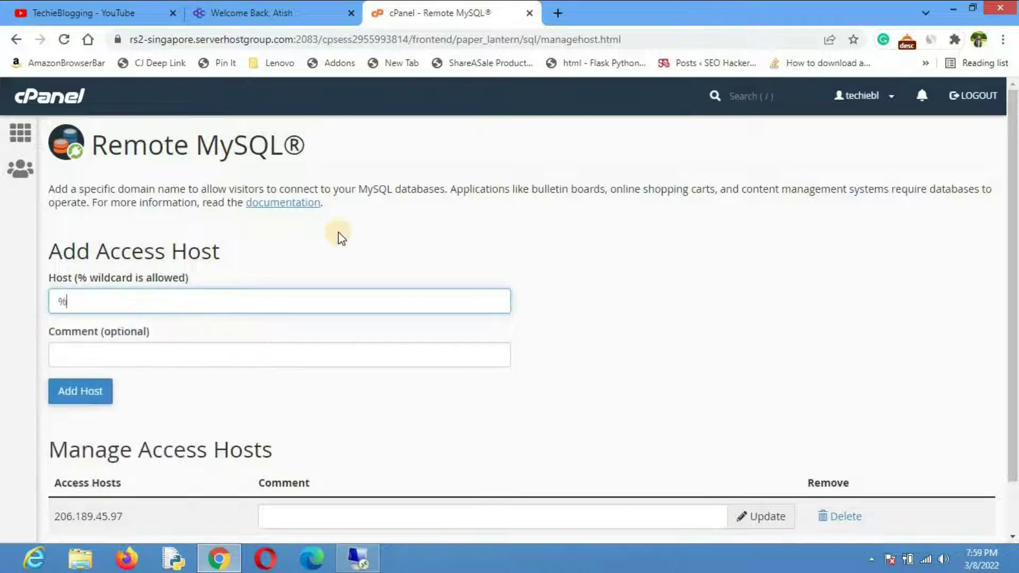
pyautogui.click(341, 244)
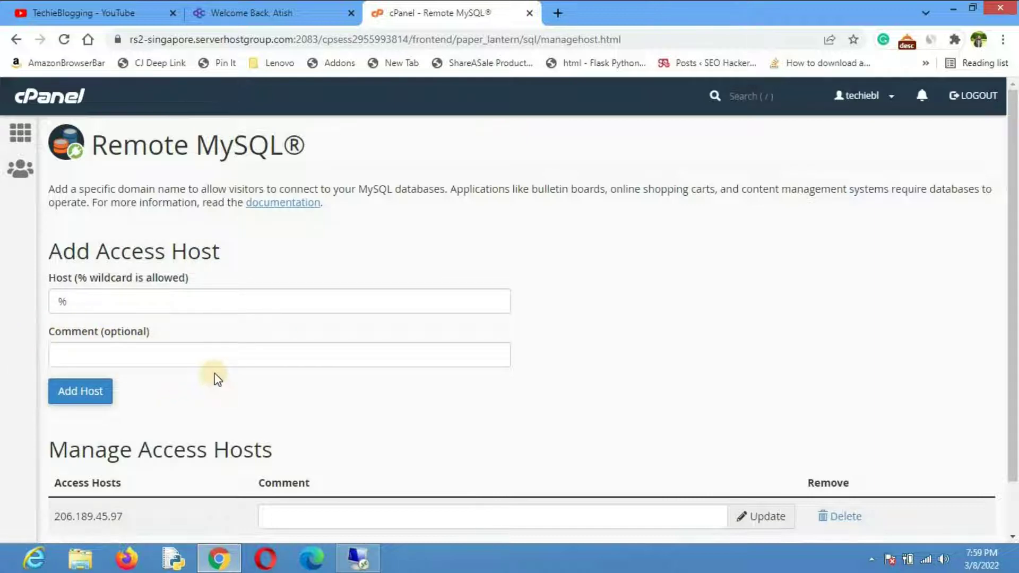
pyautogui.scroll(-1, 186, 355)
pyautogui.click(80, 332)
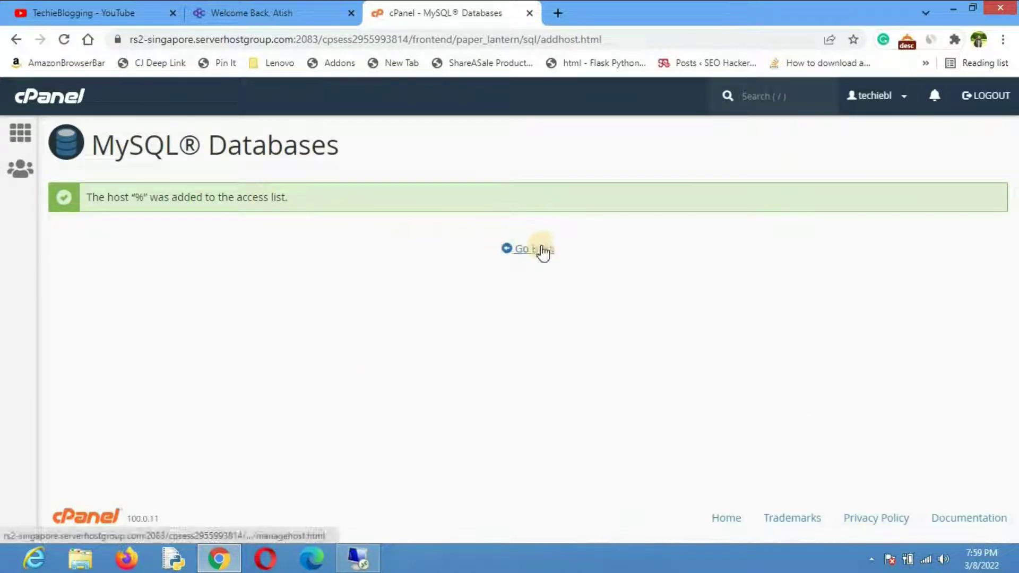
pyautogui.click(541, 250)
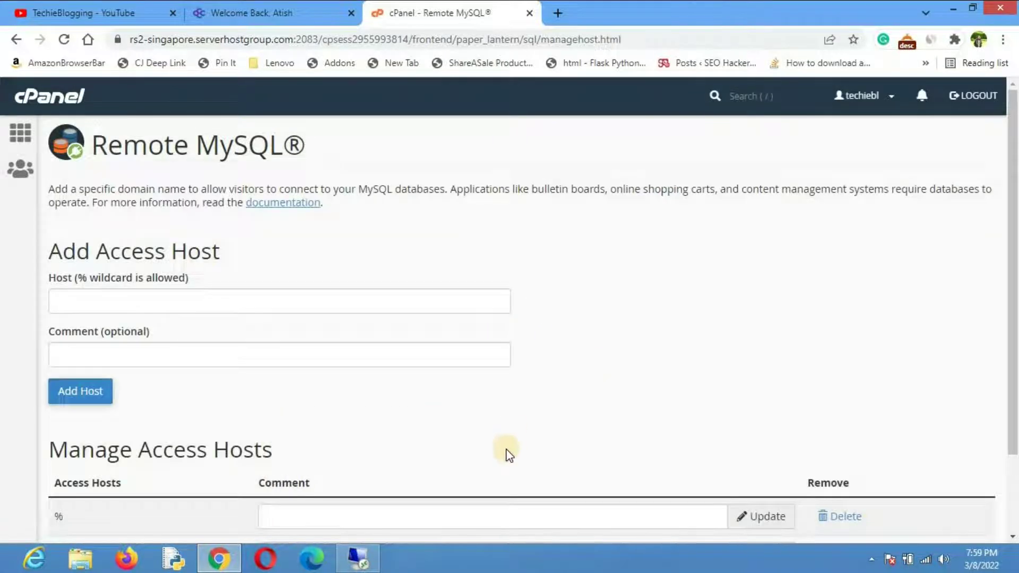
# Step: Switch to the remote desktop's Sublime Text showing settings.py at the commented MySQL DATABASES block
pyautogui.click(364, 560)
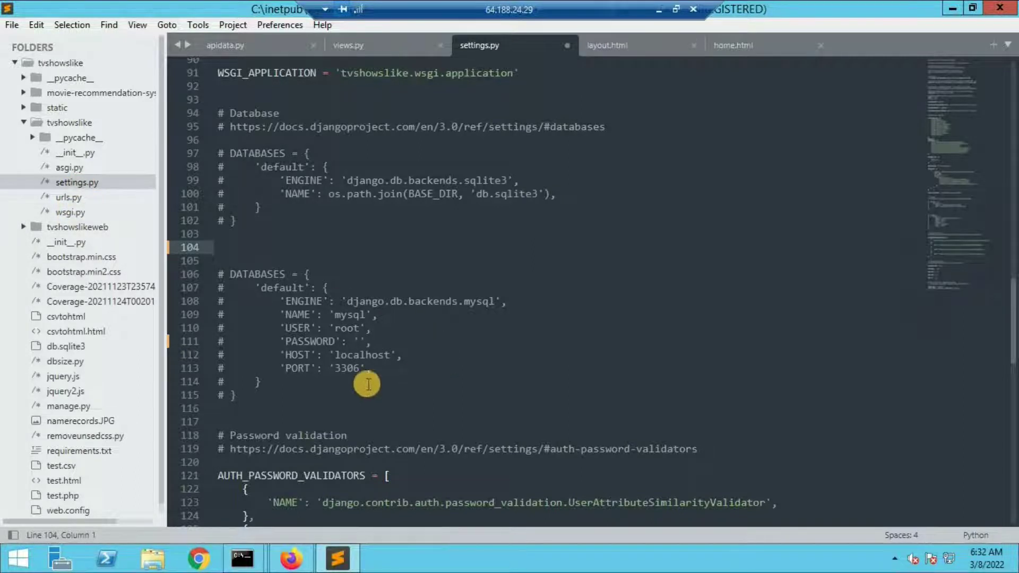
# Step: Uncomment the MySQL DATABASES block in settings.py
pyautogui.moveTo(235, 398); pyautogui.dragTo(217, 279)
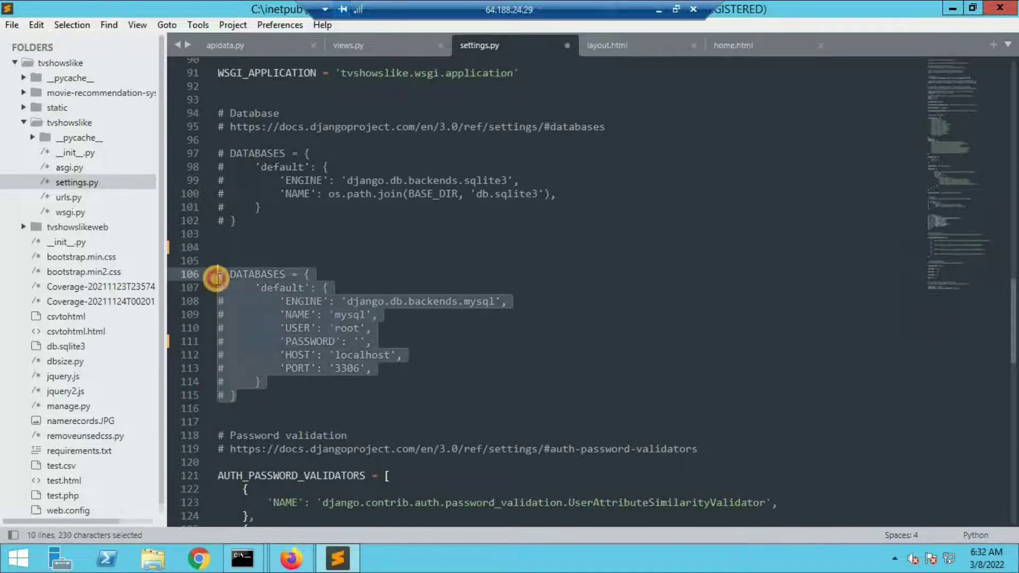
pyautogui.hotkey('ctrl', '/')
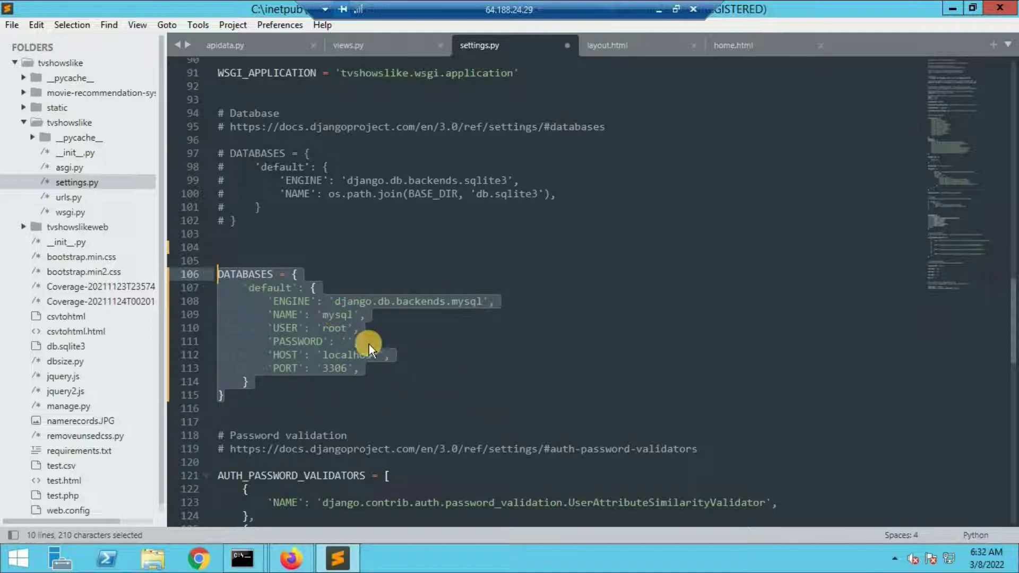
pyautogui.click(441, 332)
pyautogui.doubleClick(291, 300)
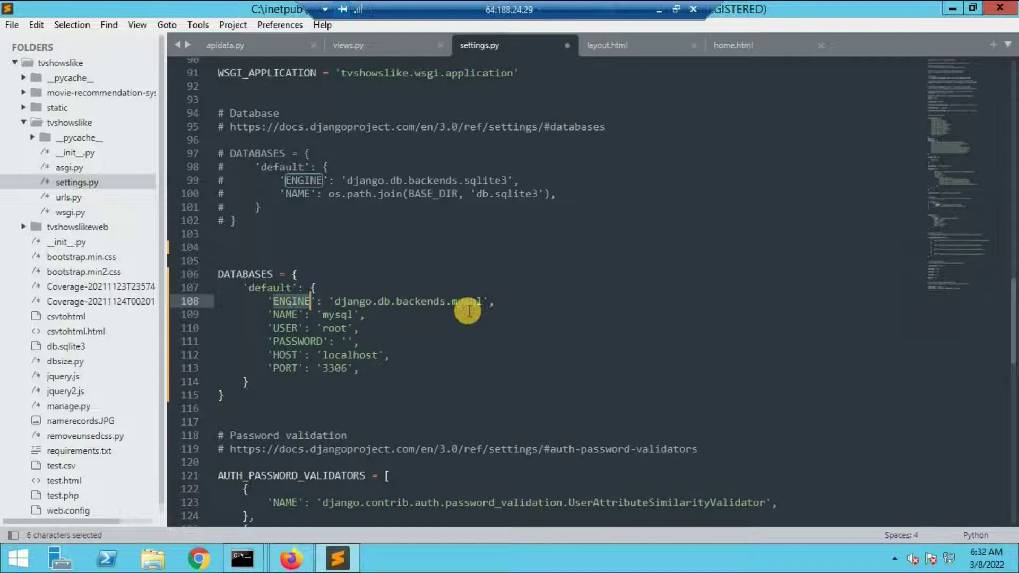
pyautogui.doubleClick(452, 302)
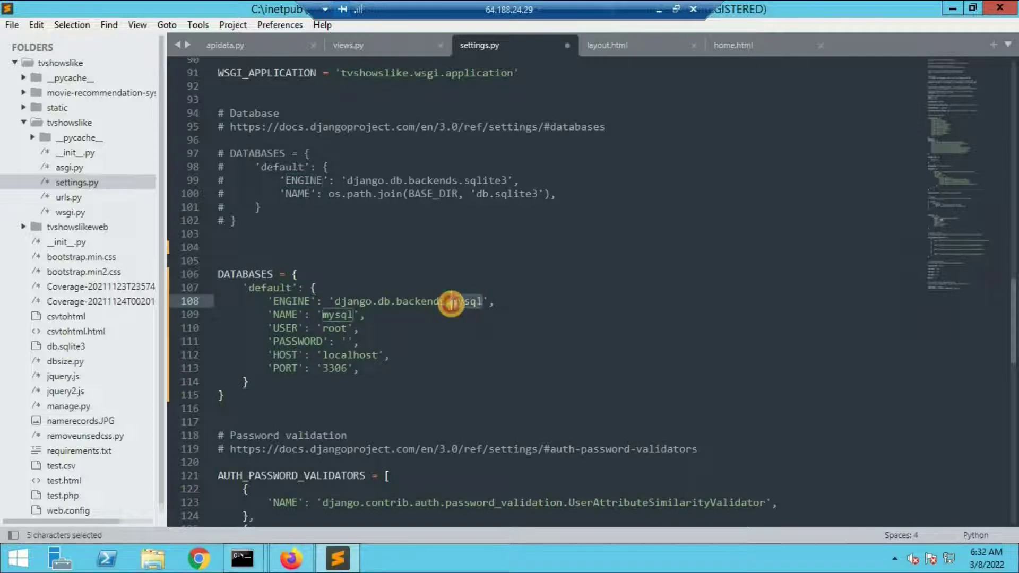
# Step: Set the NAME value to techiebl_demodjango, fixing the typos
pyautogui.click(345, 315)
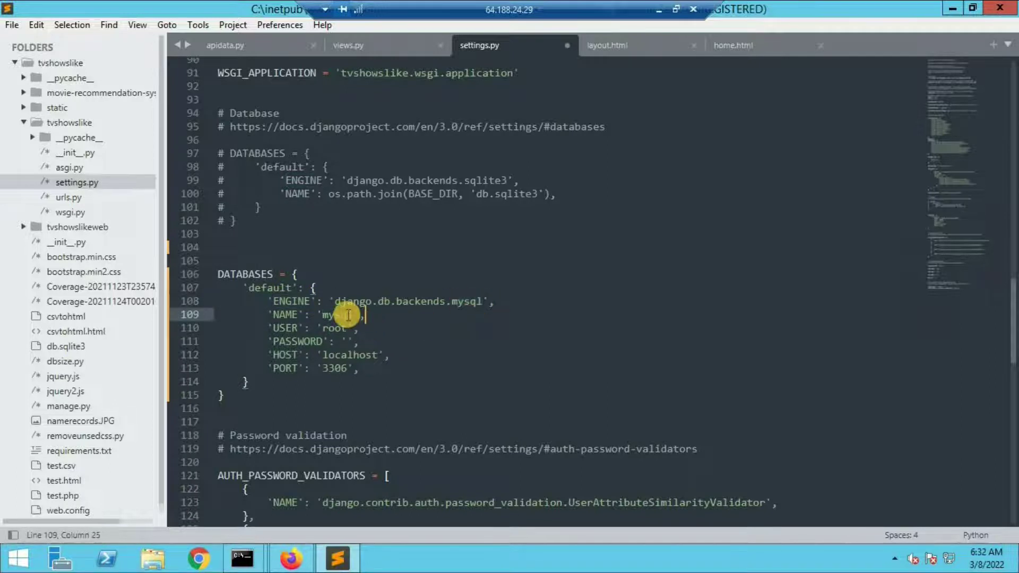
pyautogui.click(353, 315)
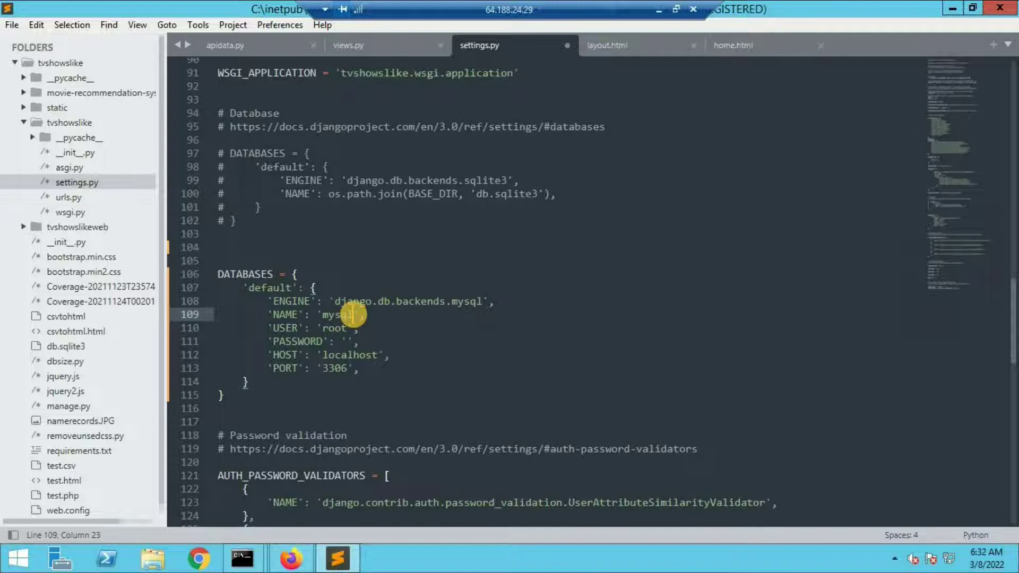
pyautogui.press('BackSpace')
pyautogui.press('BackSpace')
pyautogui.press('BackSpace')
pyautogui.press('BackSpace')
pyautogui.press('BackSpace')
pyautogui.write('techiebl_demodjnag')
pyautogui.press('BackSpace')
pyautogui.press('BackSpace')
pyautogui.press('BackSpace')
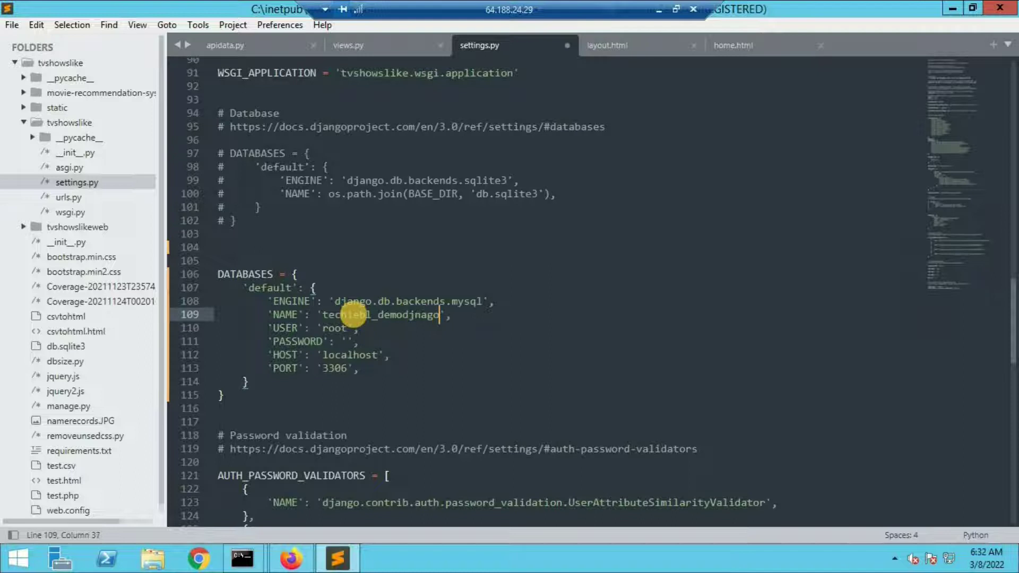
pyautogui.write('ango')
pyautogui.click(424, 315)
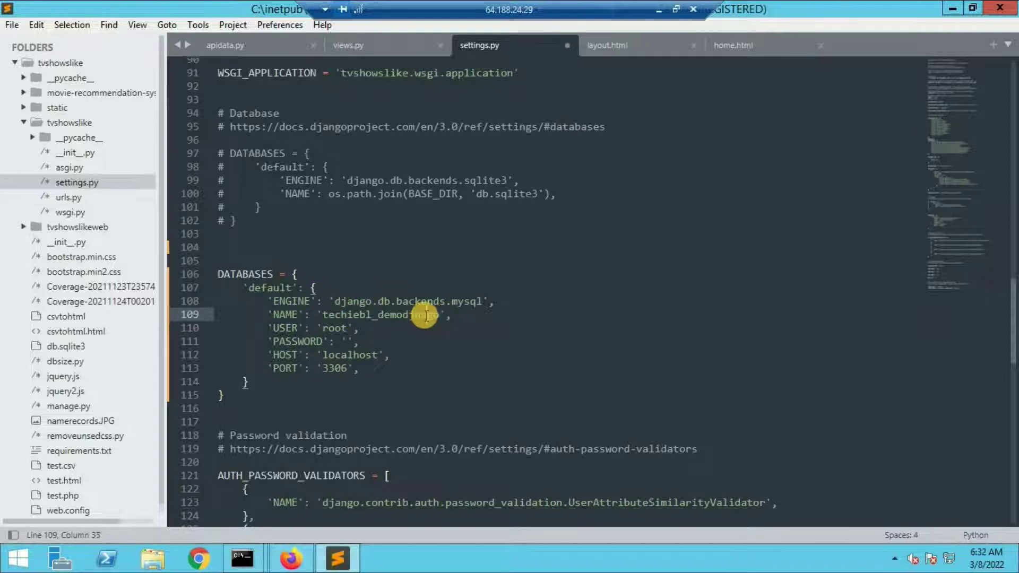
pyautogui.press('BackSpace')
pyautogui.press('BackSpace')
# Step: Copy techiebl_demodjango into USER, enter the database password in PASSWORD, and select localhost in HOST
pyautogui.moveTo(439, 316); pyautogui.dragTo(323, 315)
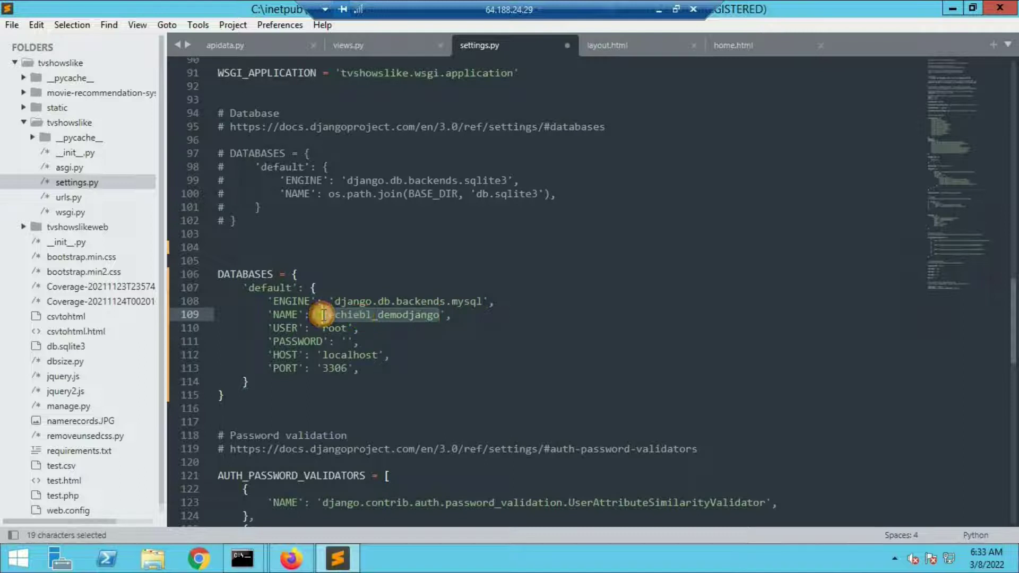
pyautogui.hotkey('ctrl', 'c')
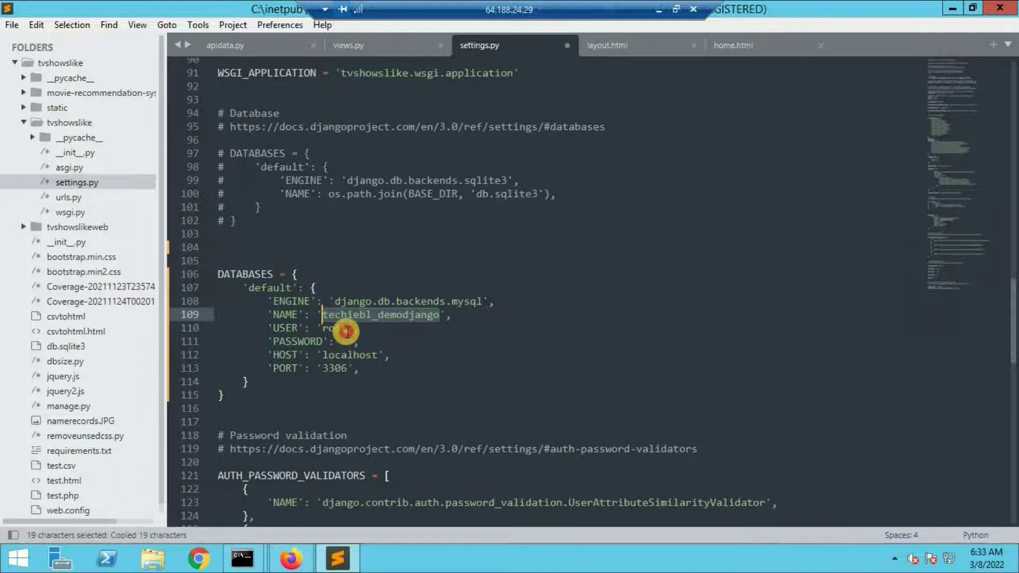
pyautogui.moveTo(348, 329); pyautogui.dragTo(323, 329)
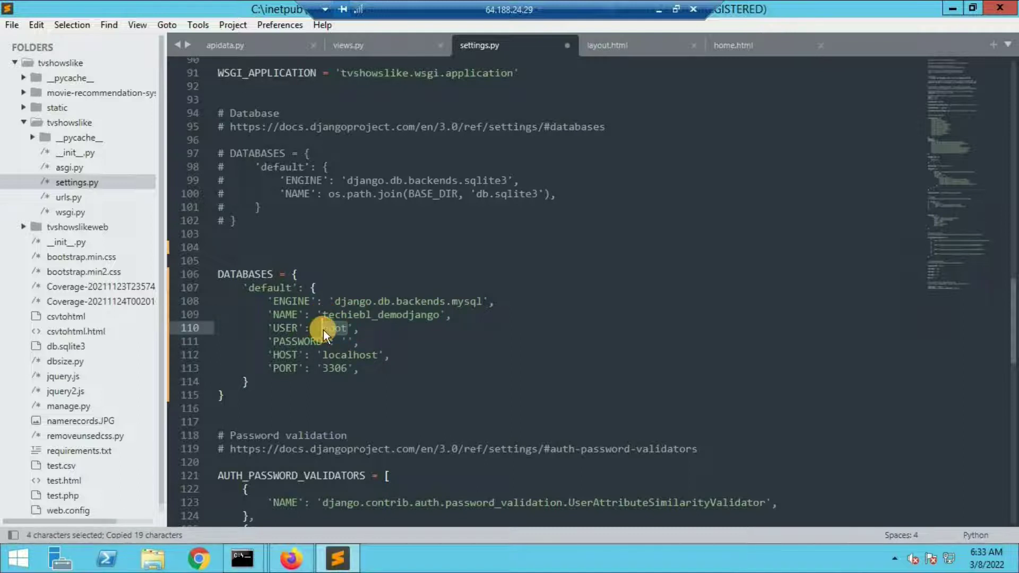
pyautogui.hotkey('ctrl', 'v')
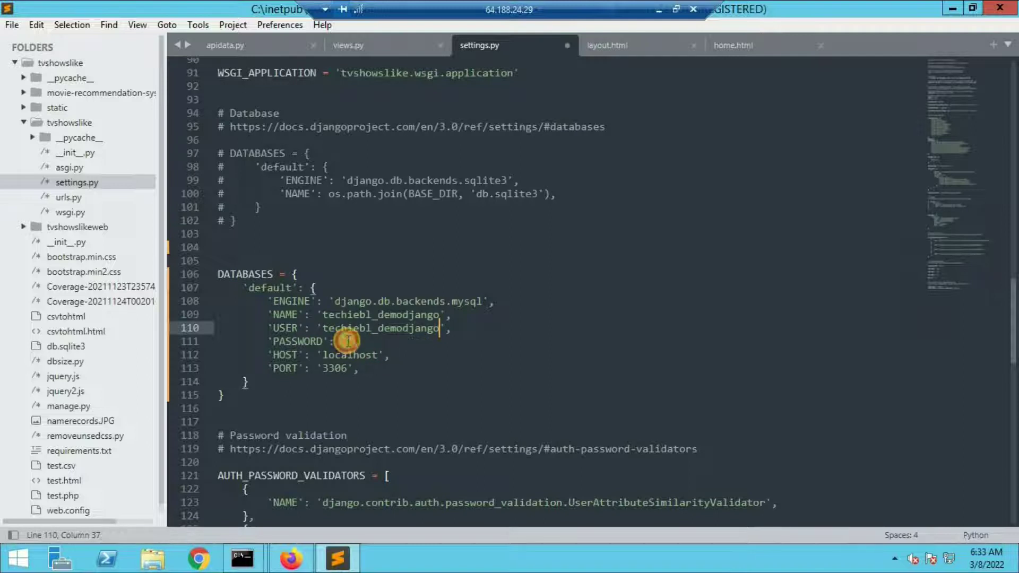
pyautogui.click(348, 341)
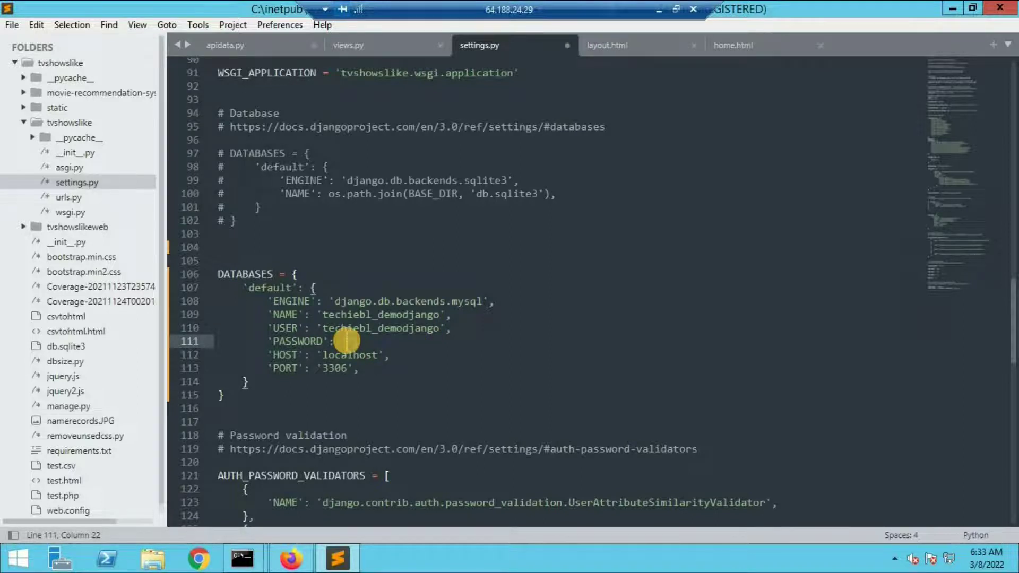
pyautogui.write('P@ssword')
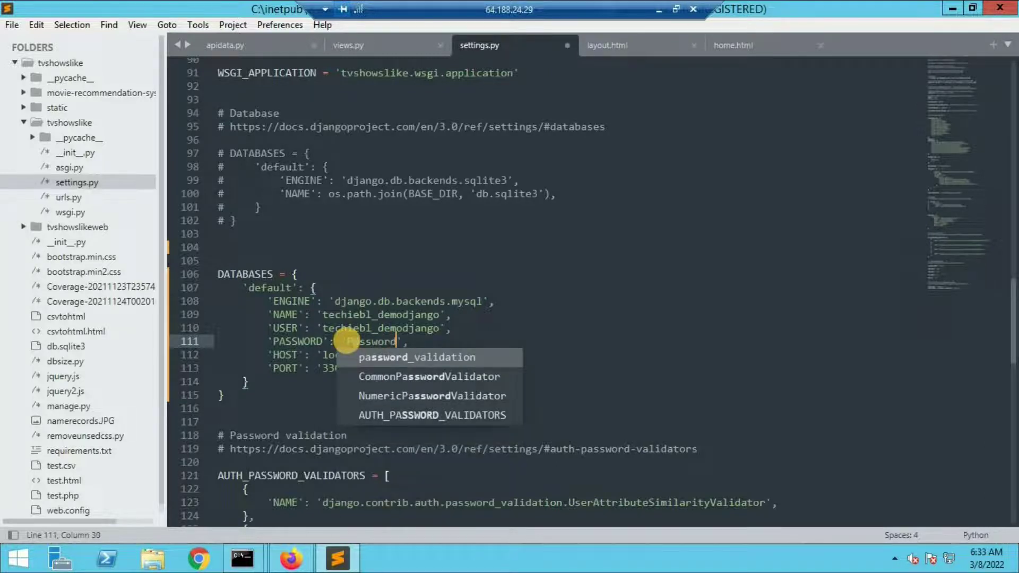
pyautogui.write('123')
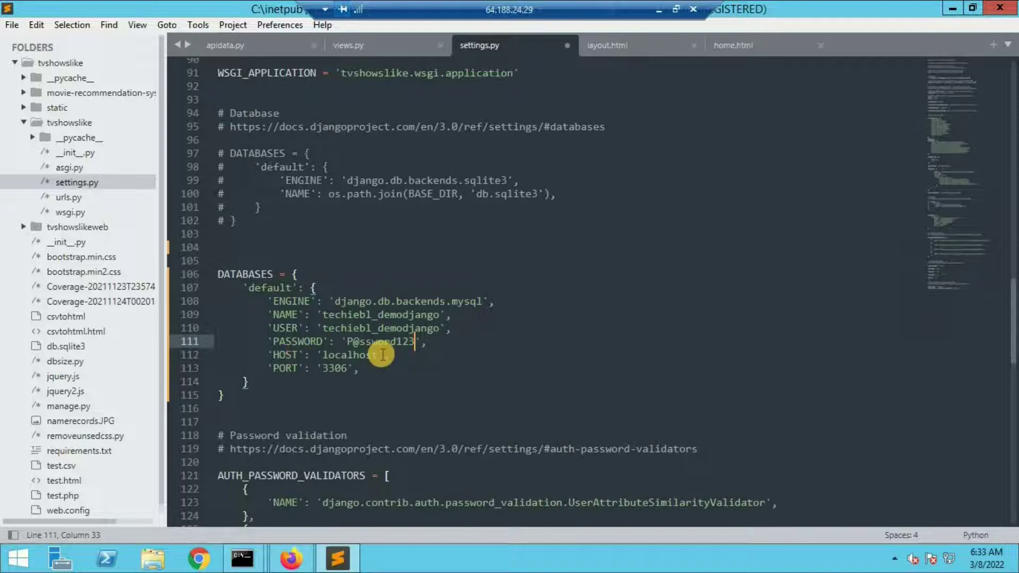
pyautogui.moveTo(378, 355); pyautogui.dragTo(320, 354)
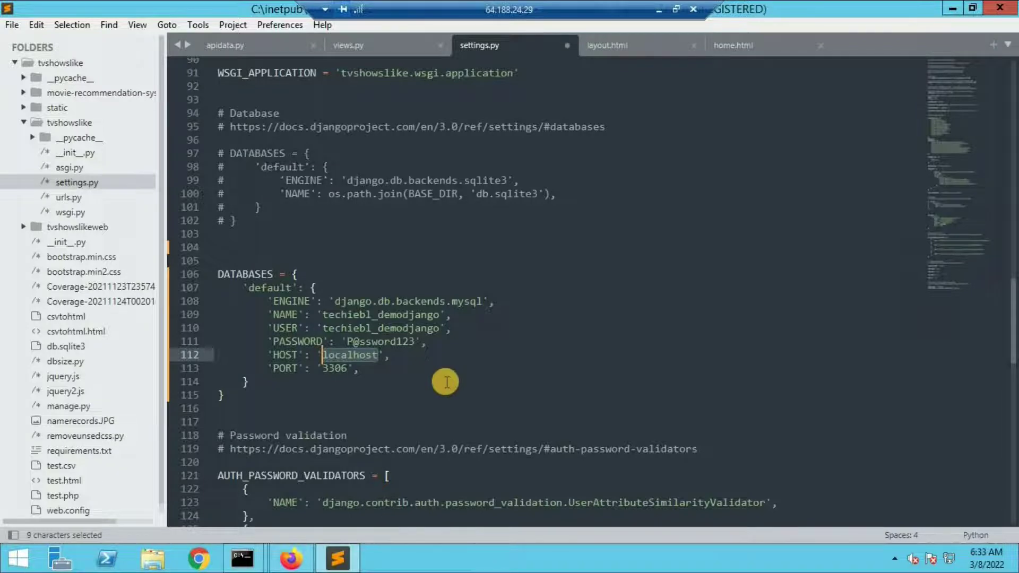
# Step: Minimize the remote desktop and select cPanel's Shared IP Address 206.189.45.97
pyautogui.click(658, 10)
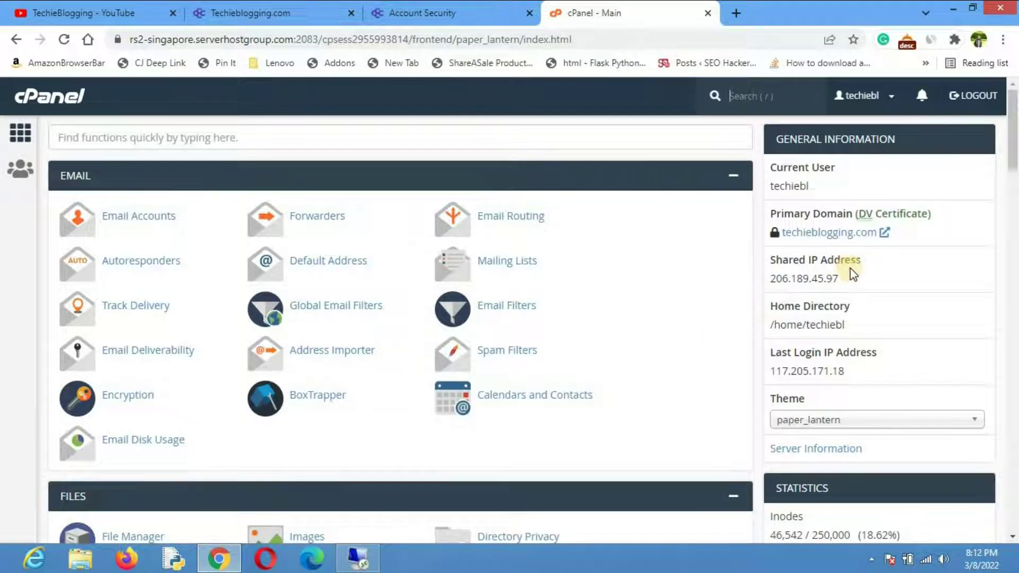
pyautogui.doubleClick(800, 280)
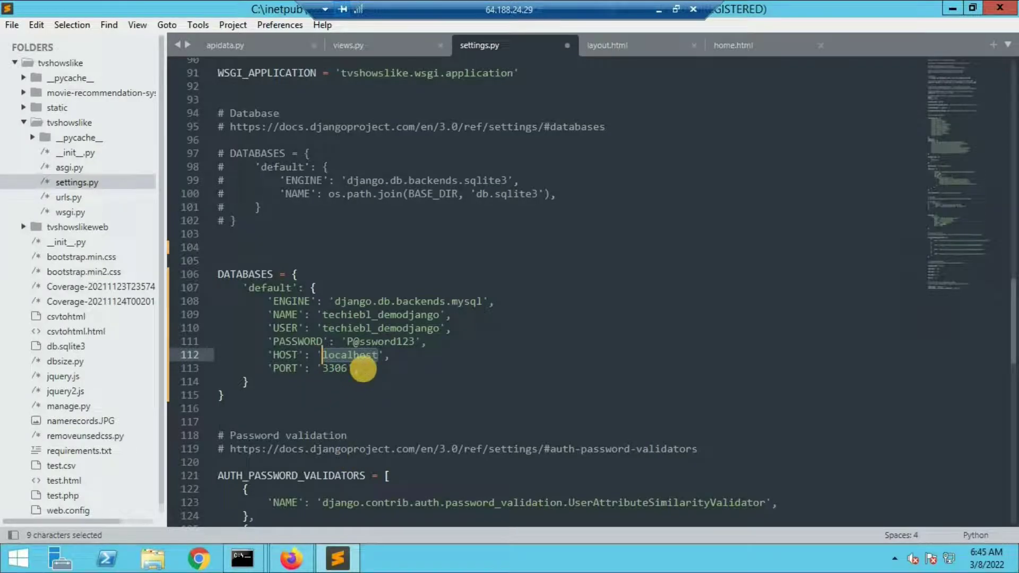
# Step: Replace localhost with 206.189.45.97 as the HOST and save settings.py
pyautogui.hotkey('ctrl', 'v')
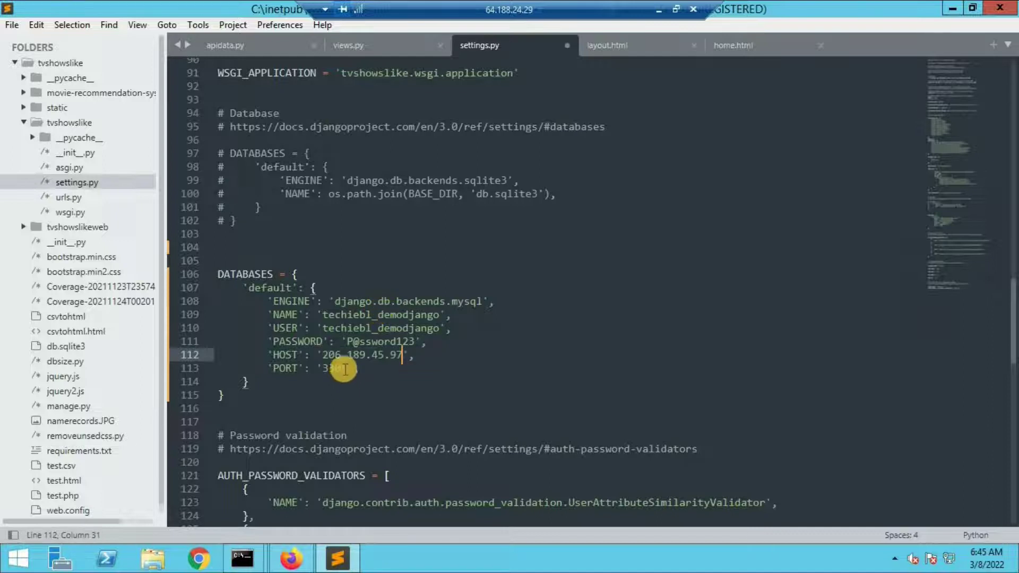
pyautogui.click(346, 371)
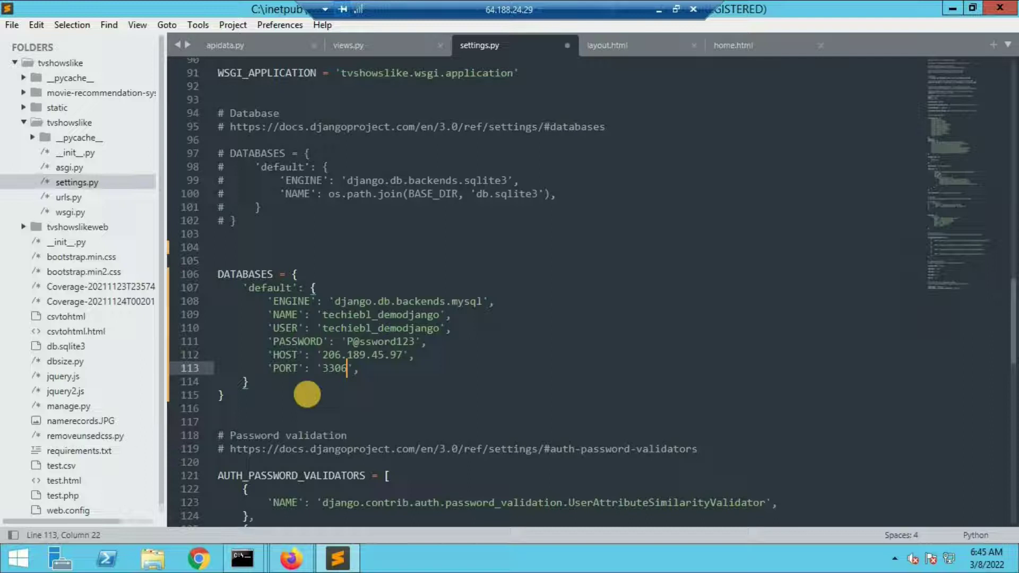
pyautogui.hotkey('ctrl', 's')
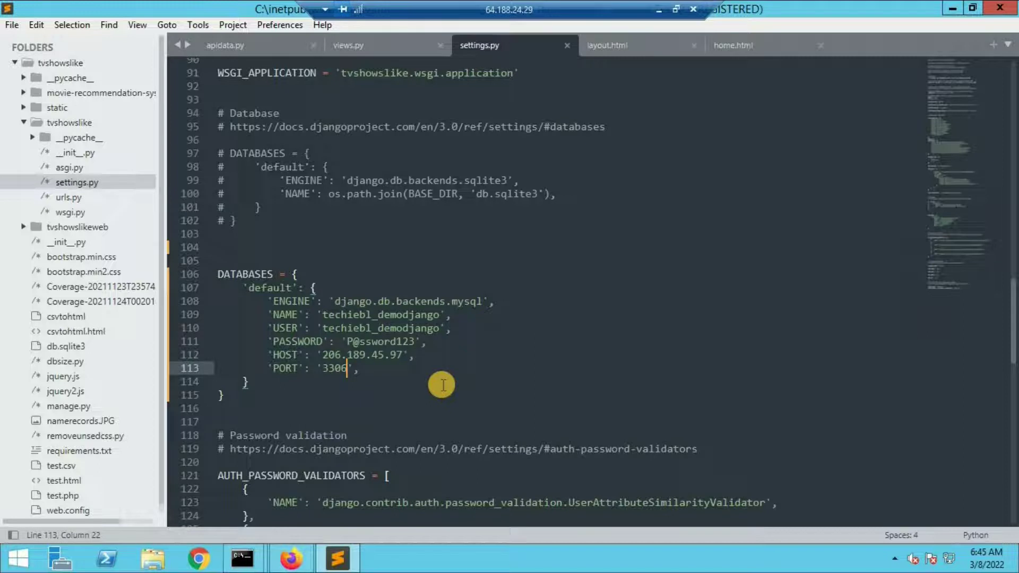
pyautogui.press('super+r')
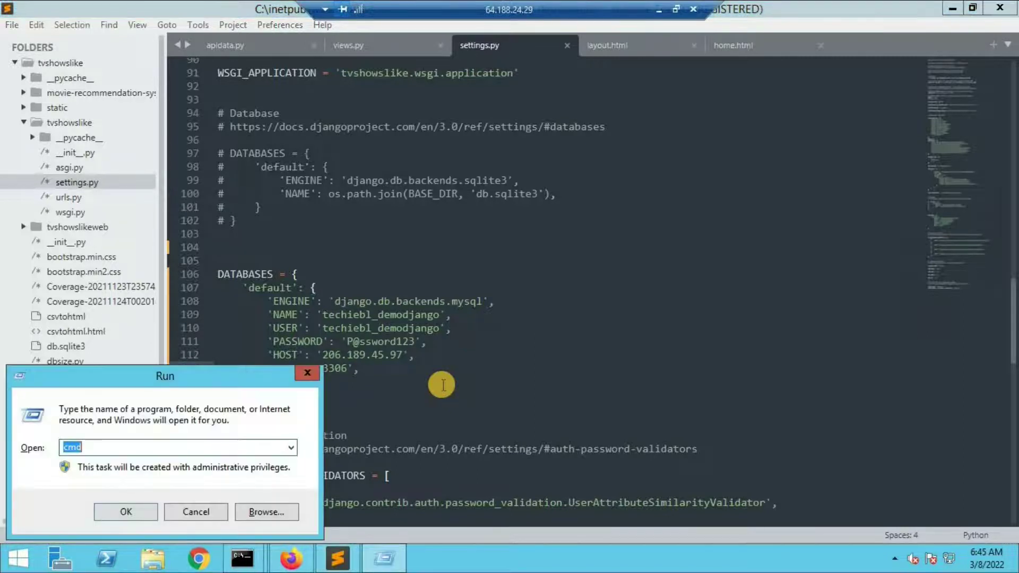
# Step: Open an administrator Command Prompt and change into C:\inetpub\wwwroot\tvshowslike
pyautogui.write('cmd')
pyautogui.press('Return')
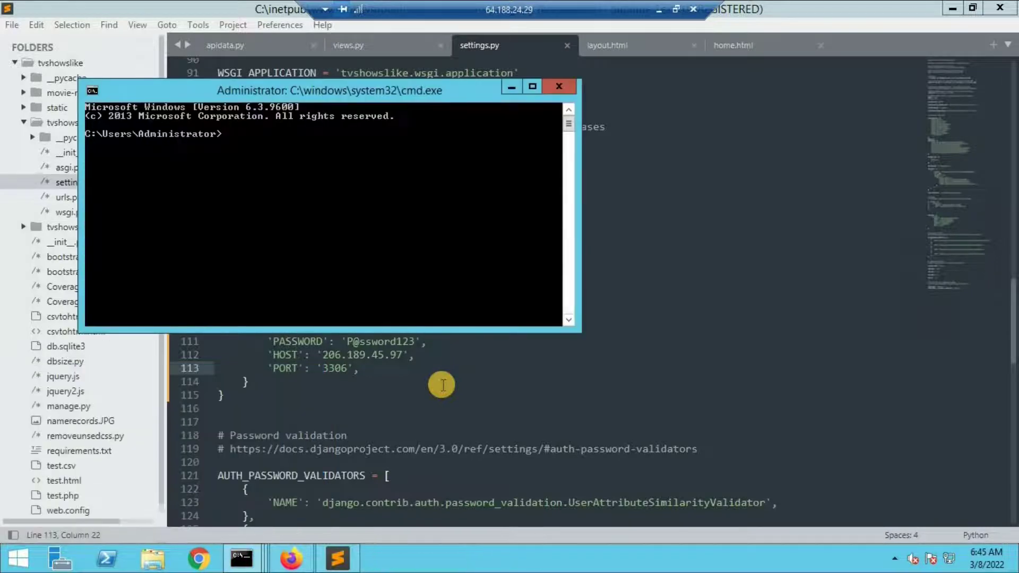
pyautogui.write('cd')
pyautogui.press('BackSpace')
pyautogui.press('BackSpace')
pyautogui.press('BackSpace')
pyautogui.write('cd ..')
pyautogui.press('Return')
pyautogui.write('cd ..')
pyautogui.press('Return')
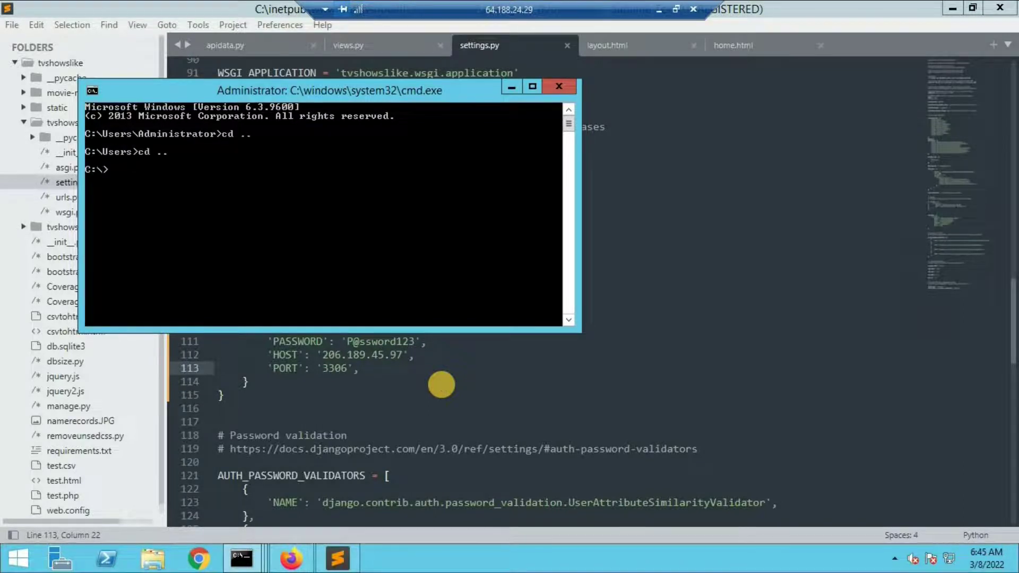
pyautogui.write('cd inetpub\\wwwroot')
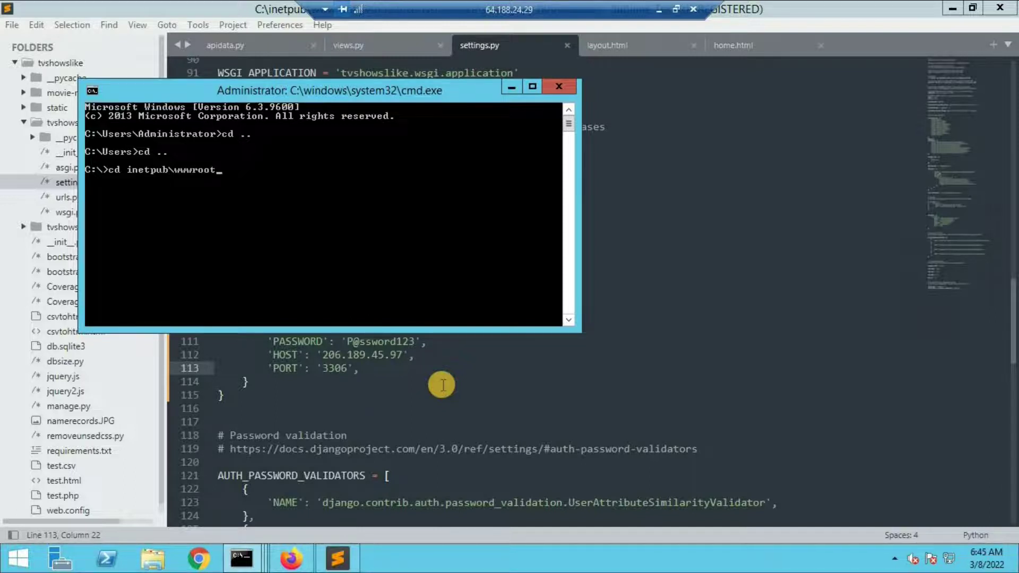
pyautogui.write('\\tv')
pyautogui.press('Tab')
pyautogui.press('Return')
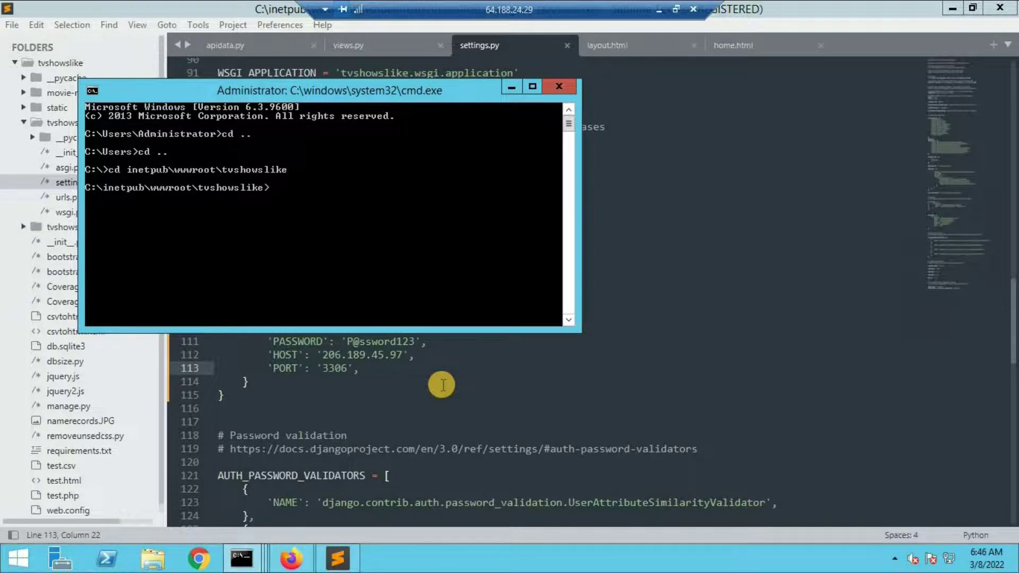
# Step: List the tvshowslike folder contents and enter 'python manage.py dbshell' at the prompt
pyautogui.write('dir')
pyautogui.press('Return')
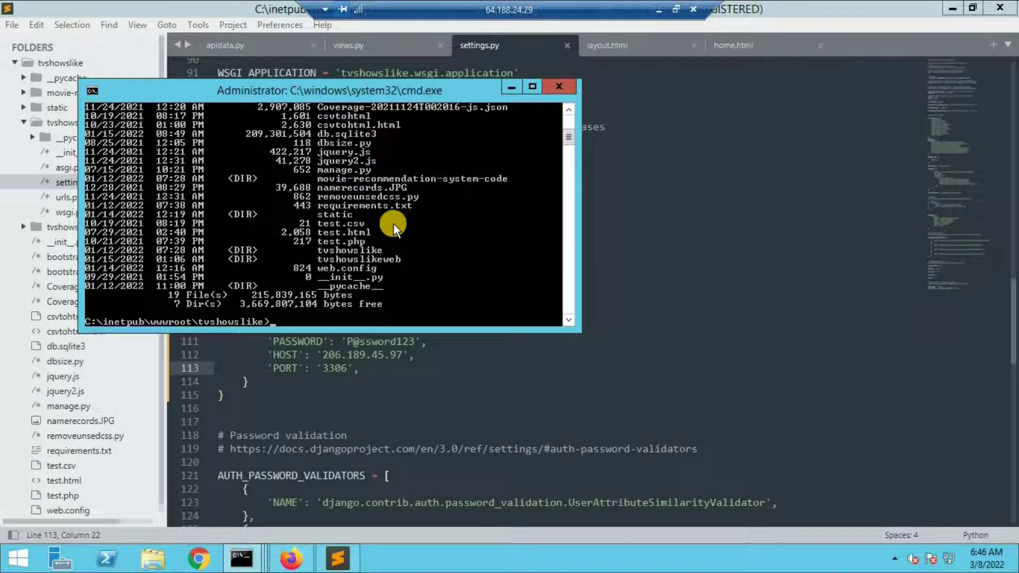
pyautogui.write('python manage.py dbshell')
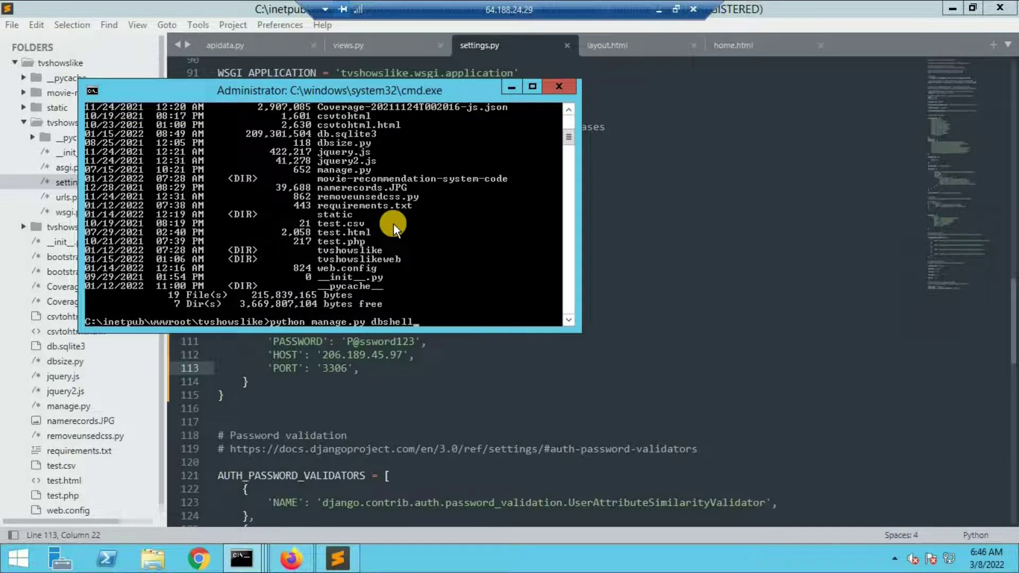
# Step: Start the Django dbshell, run status, and highlight the connection host 206.189.45.97
pyautogui.press('Return')
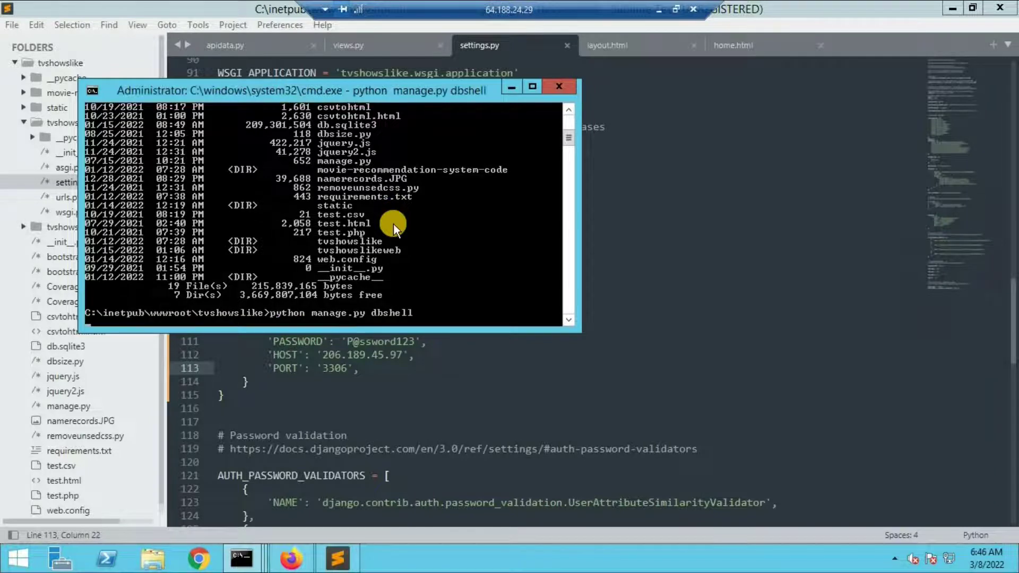
pyautogui.click(534, 87)
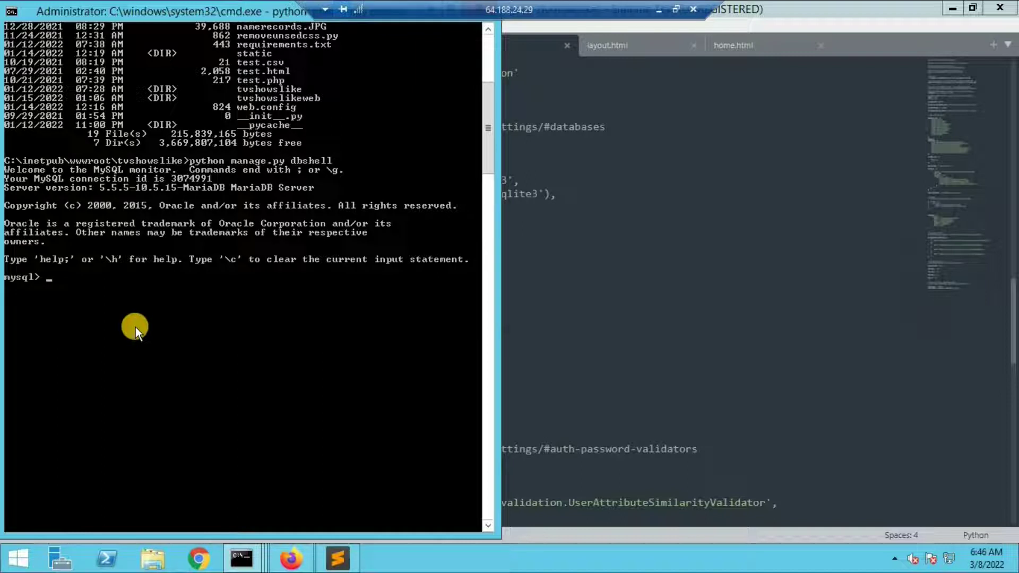
pyautogui.write('status')
pyautogui.press('Return')
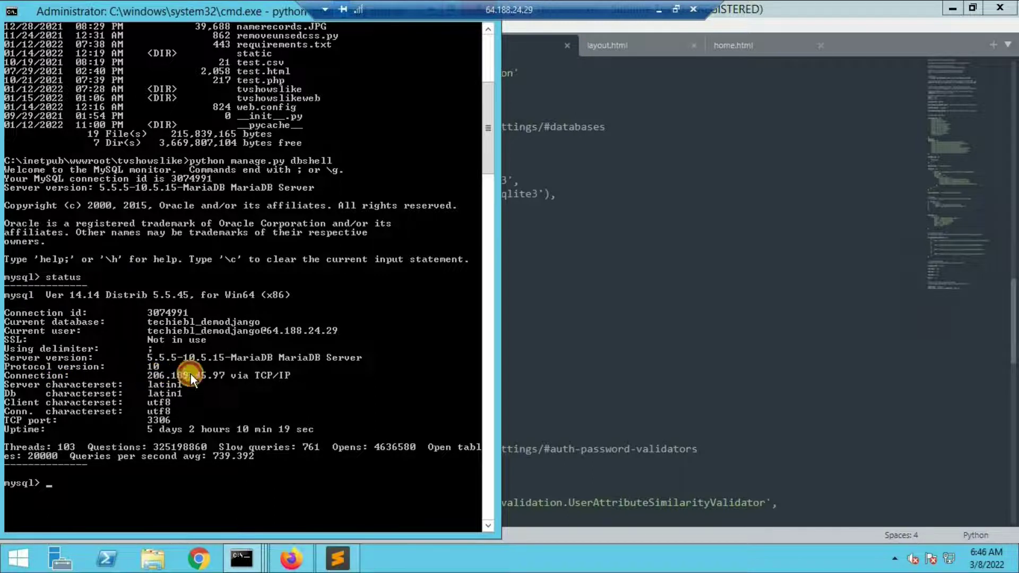
pyautogui.moveTo(149, 375); pyautogui.dragTo(221, 378)
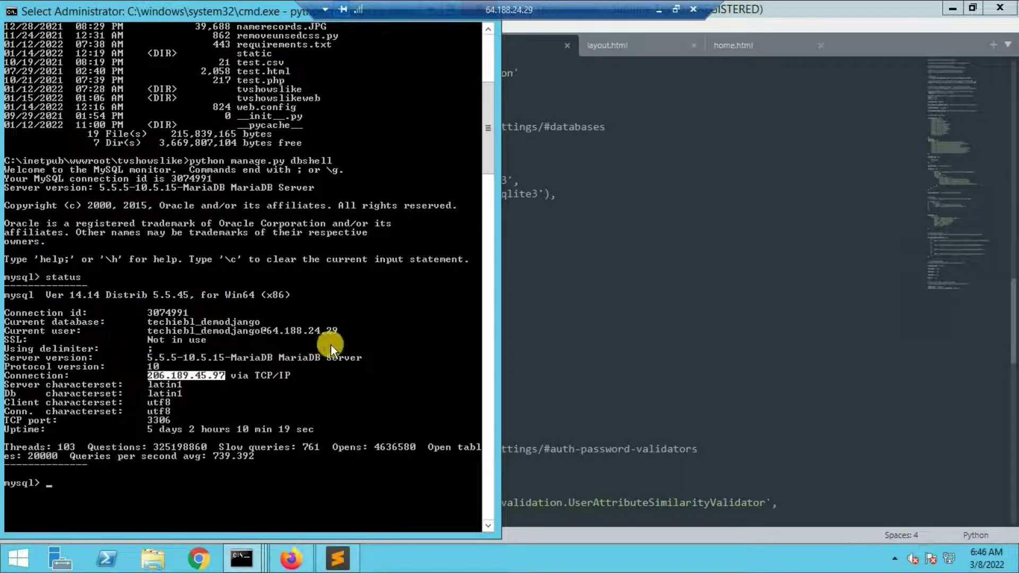
# Step: Minimize the remote desktop to show cPanel's shared IP 206.189.45.97
pyautogui.click(600, 197)
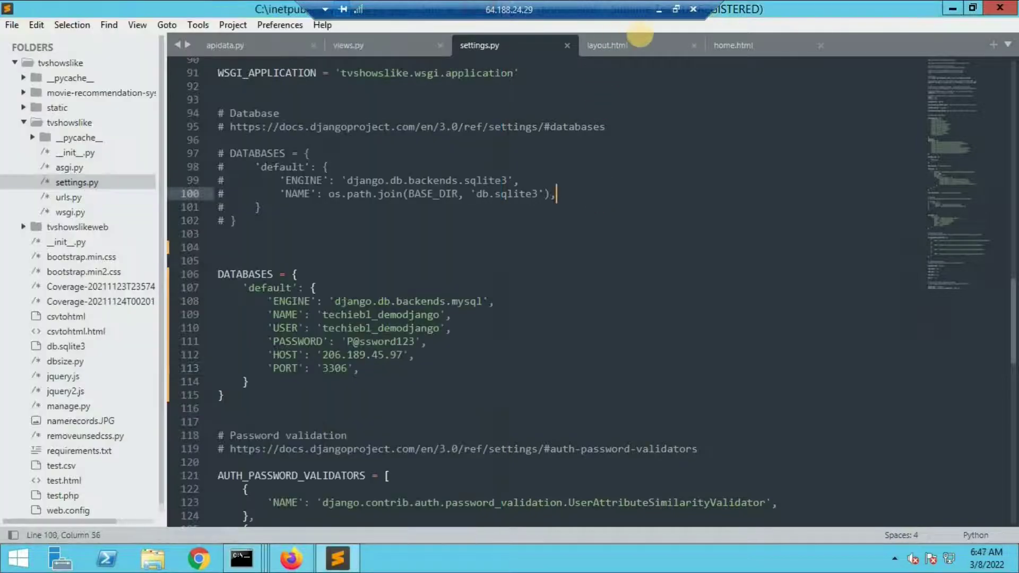
pyautogui.click(660, 10)
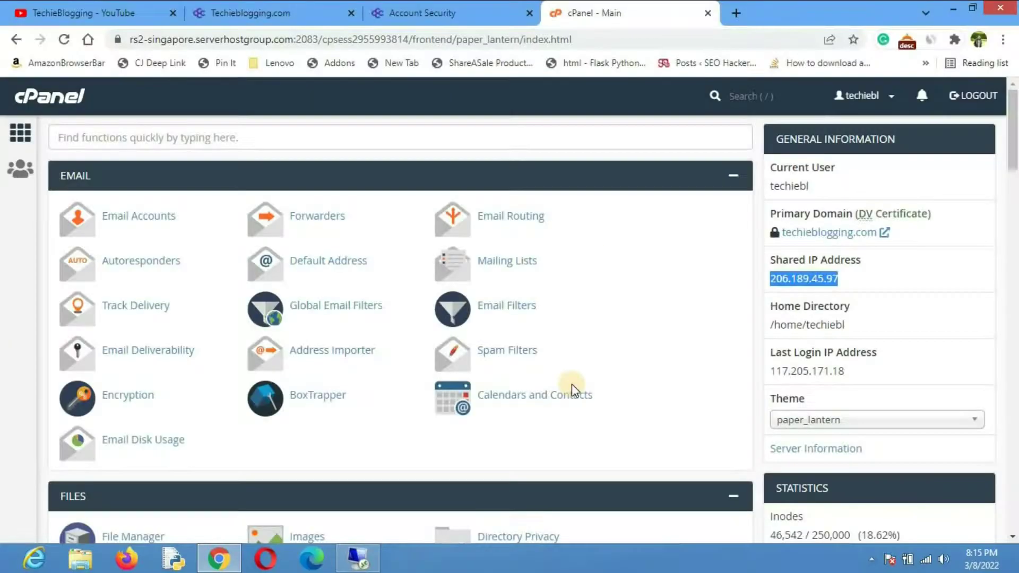